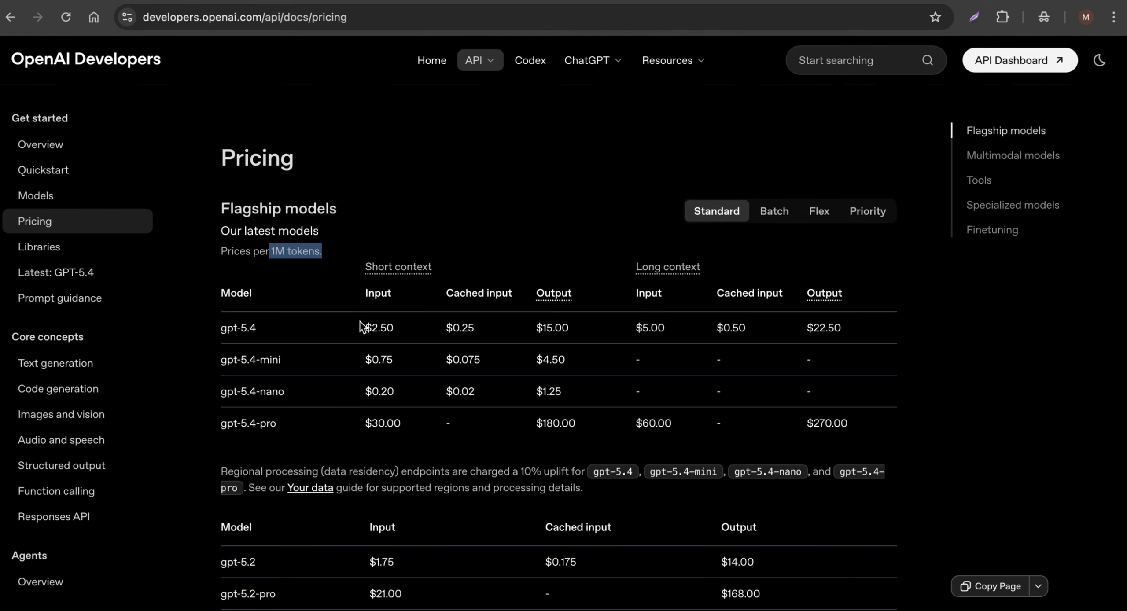
Examine the gpt-5.4 entry in the flagship models pricing table.
drag(216, 329, 280, 329)
click(513, 185)
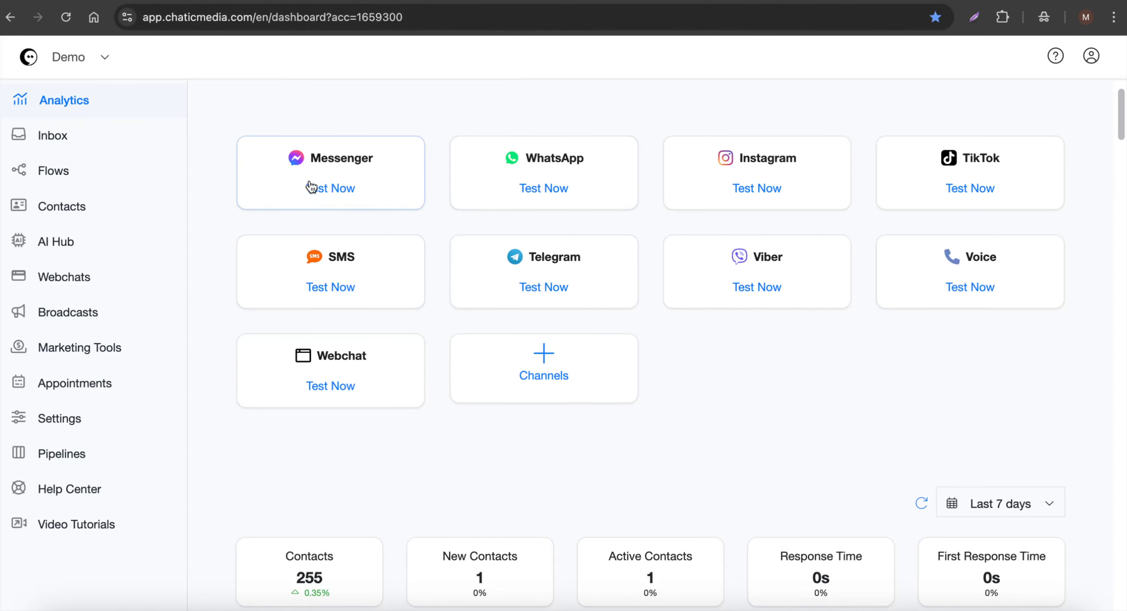
Go from the Chatic Media dashboard of the Demo account to its channel settings.
click(352, 196)
click(719, 87)
click(520, 179)
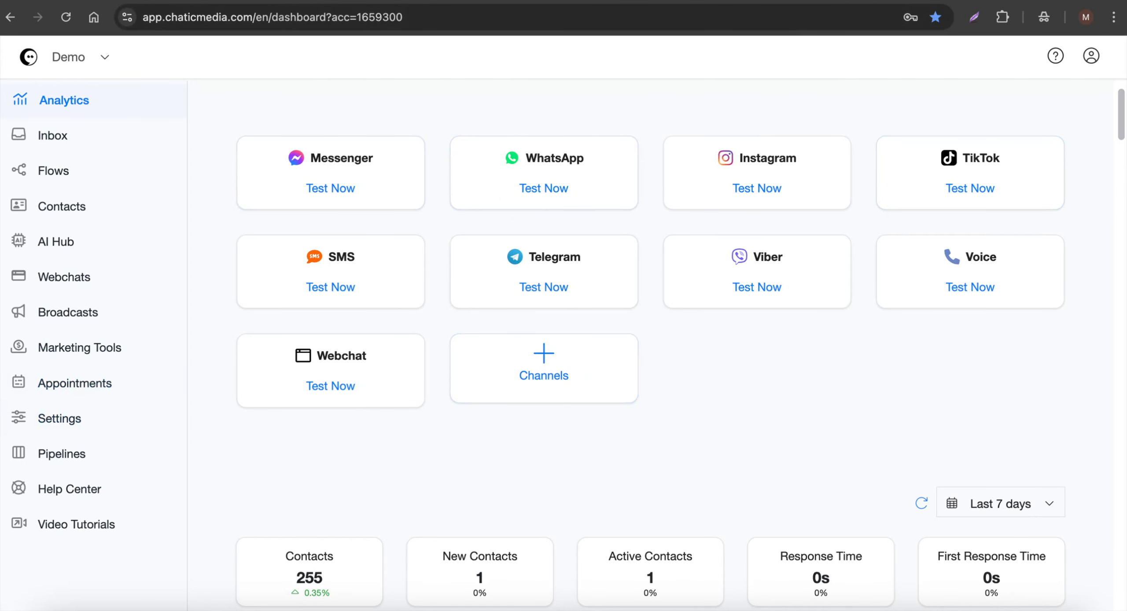
click(748, 1)
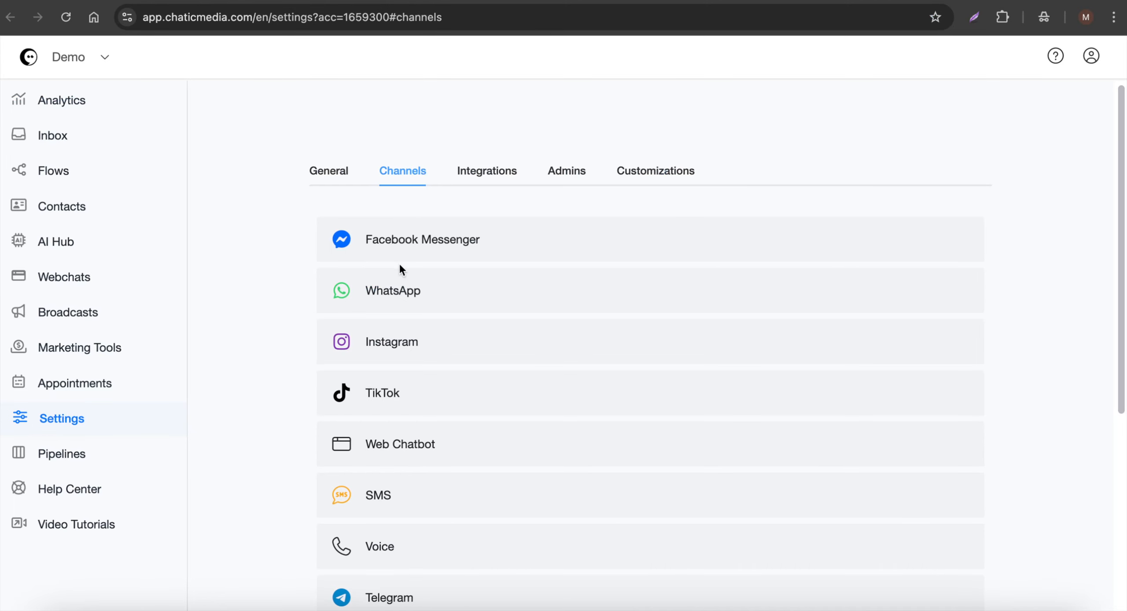
Check the Facebook Messenger channel entry, then expand the Instagram channel settings.
click(455, 234)
click(458, 244)
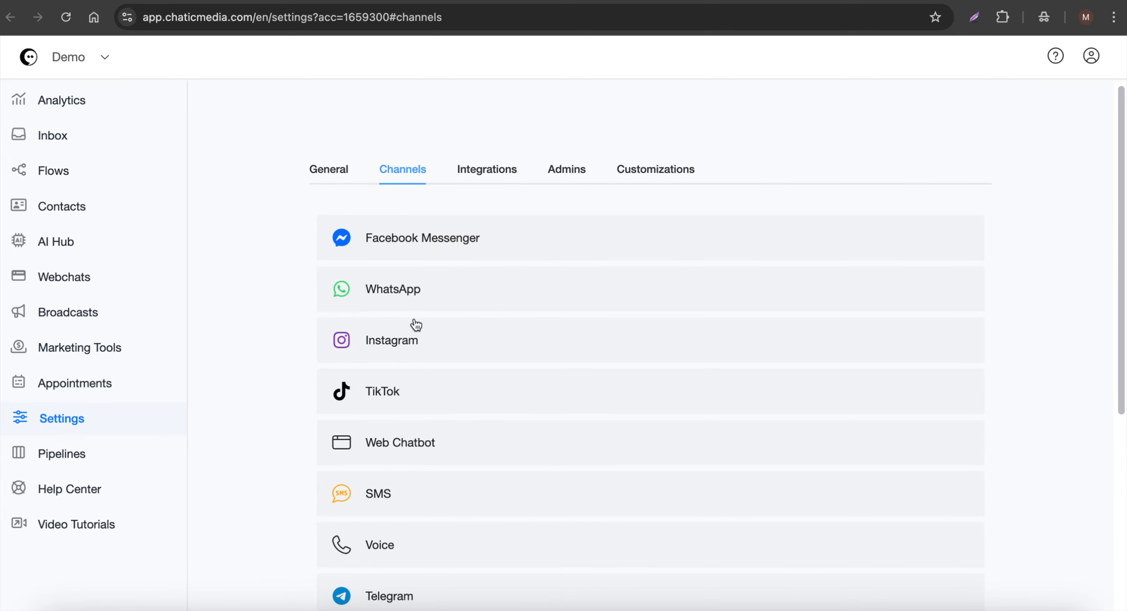
click(412, 348)
scroll(578, 339, down, 1)
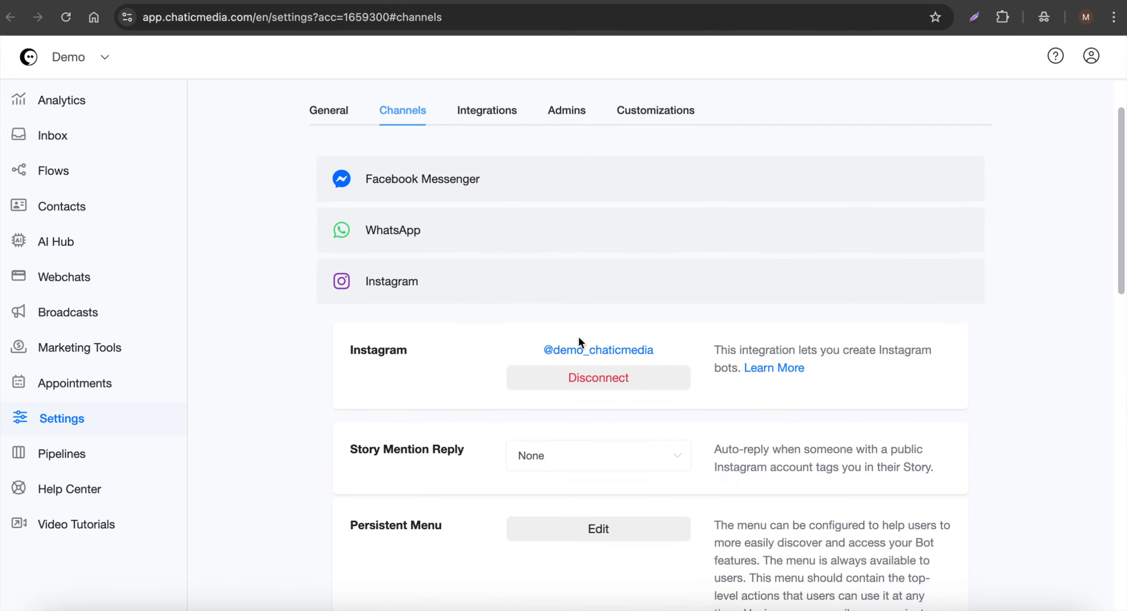
Open the Instagram help article and read through the instructions for connecting an account to Chatic Media.
click(777, 369)
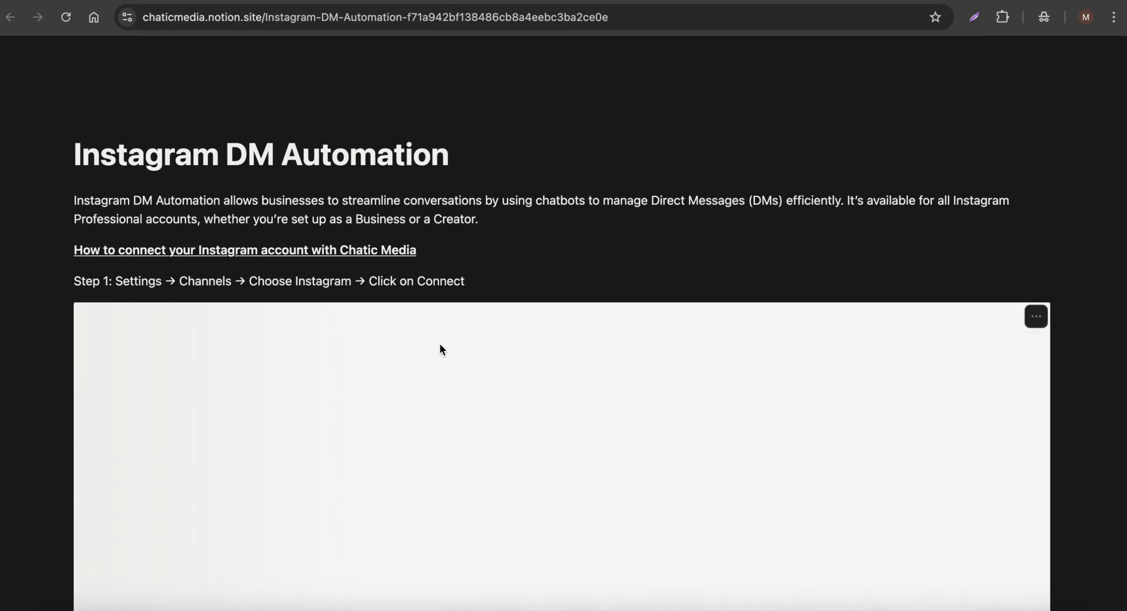
scroll(439, 341, down, 10)
scroll(440, 345, down, 6)
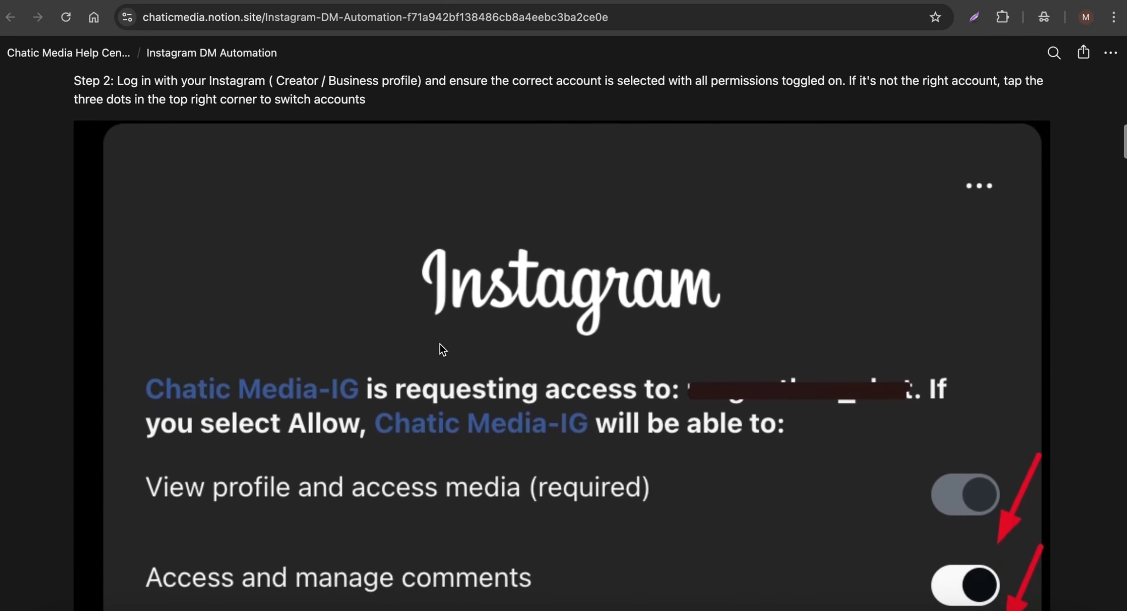
scroll(438, 342, up, 15)
scroll(689, 389, down, 20)
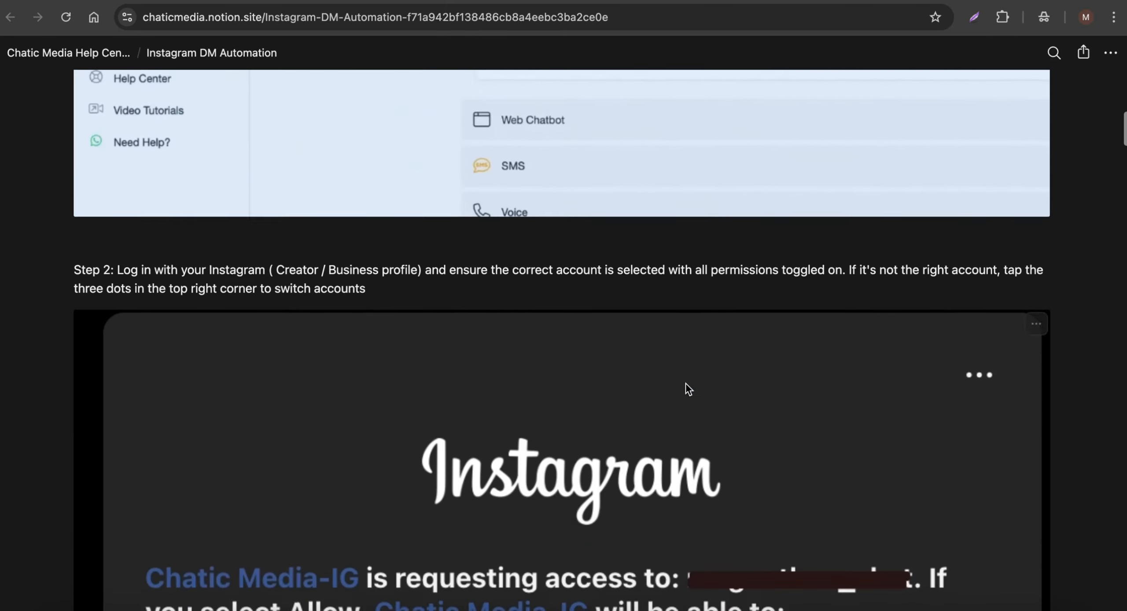
scroll(689, 390, up, 4)
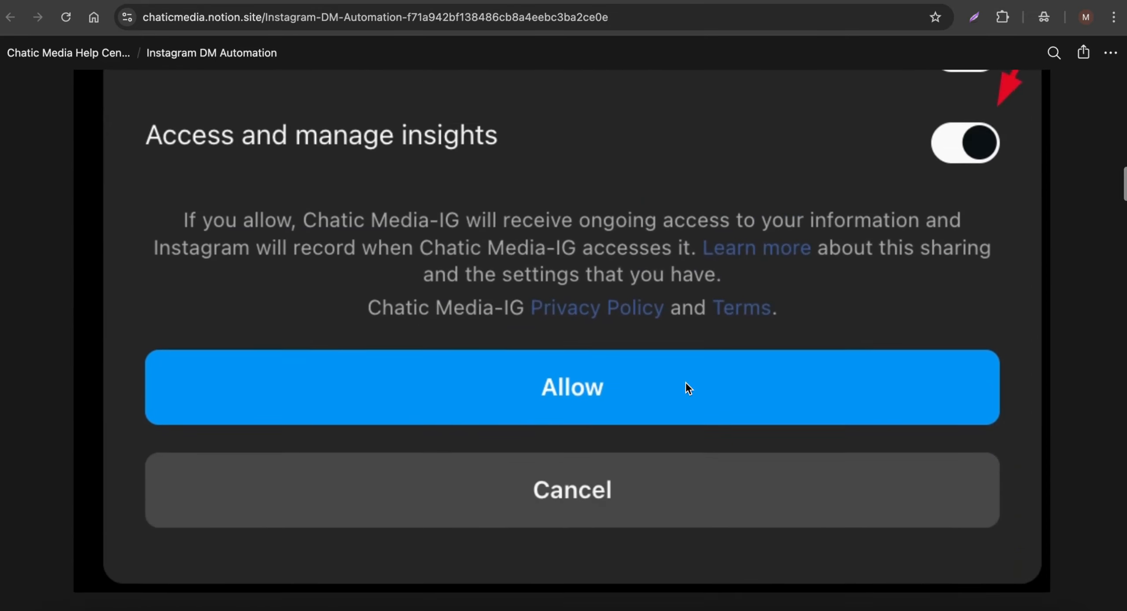
scroll(594, 292, down, 10)
scroll(592, 307, down, 10)
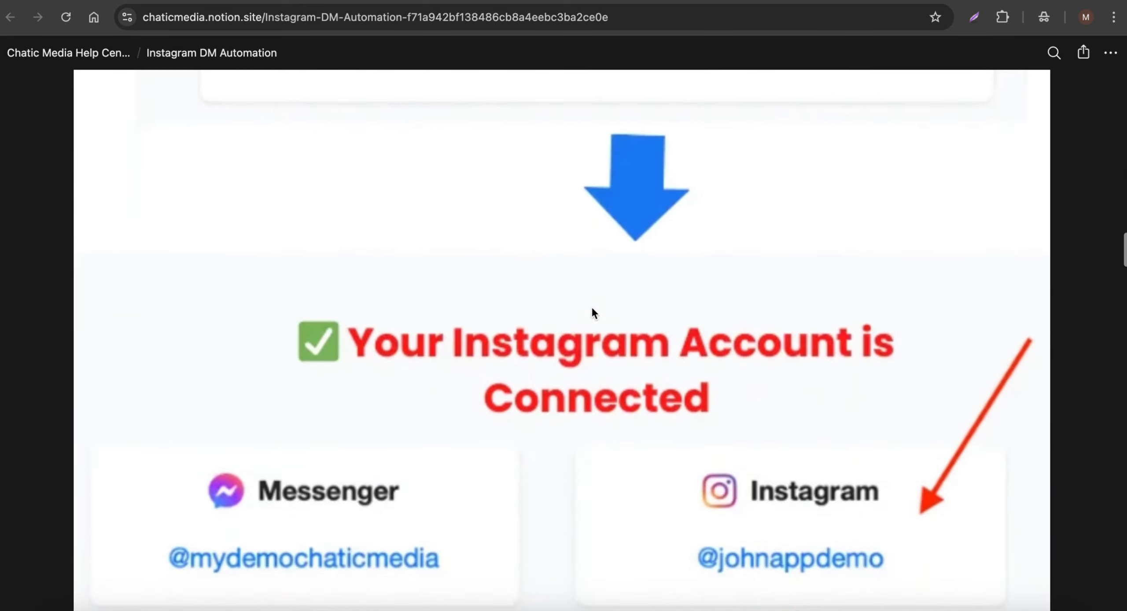
scroll(596, 312, up, 6)
scroll(443, 372, down, 15)
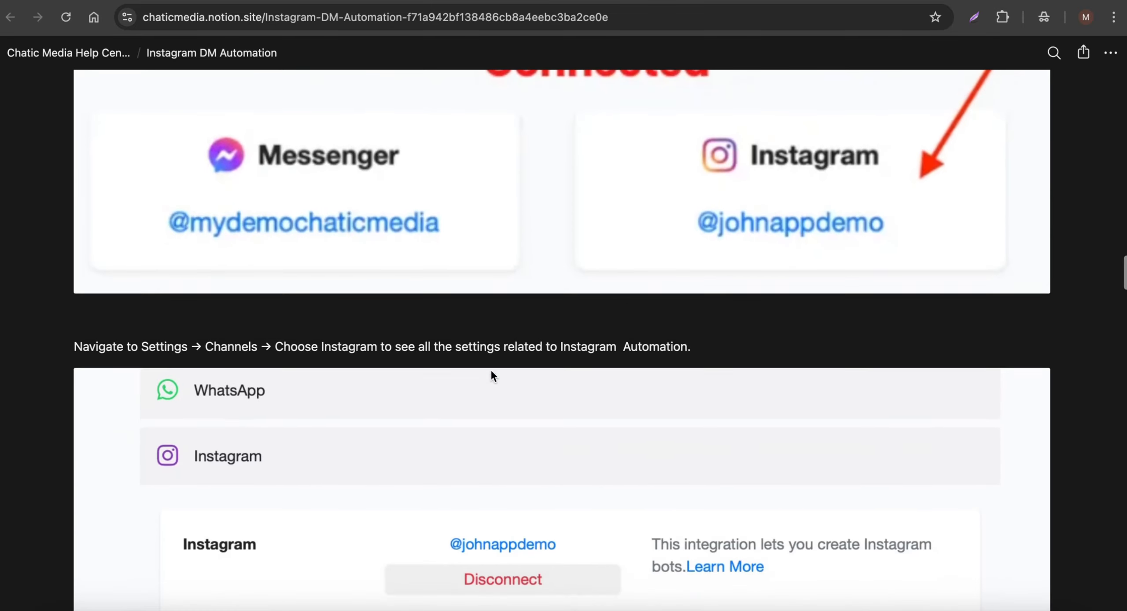
Return to the channel settings, collapse the Instagram section and check the Twilio integration under SMS.
key(ctrl+Tab)
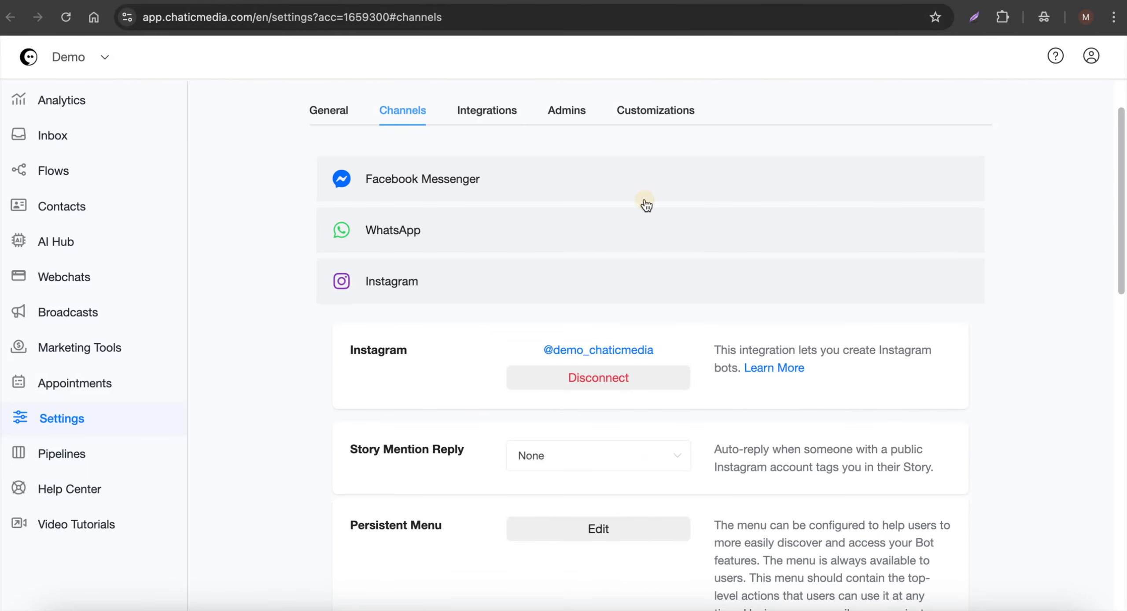
click(431, 287)
scroll(398, 415, down, 2)
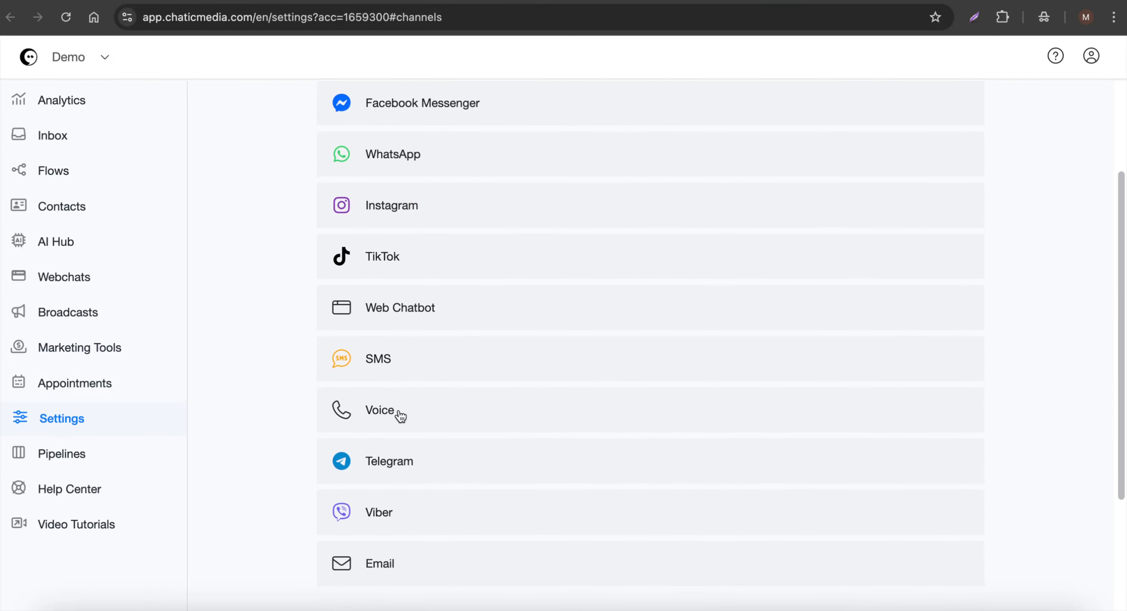
click(387, 377)
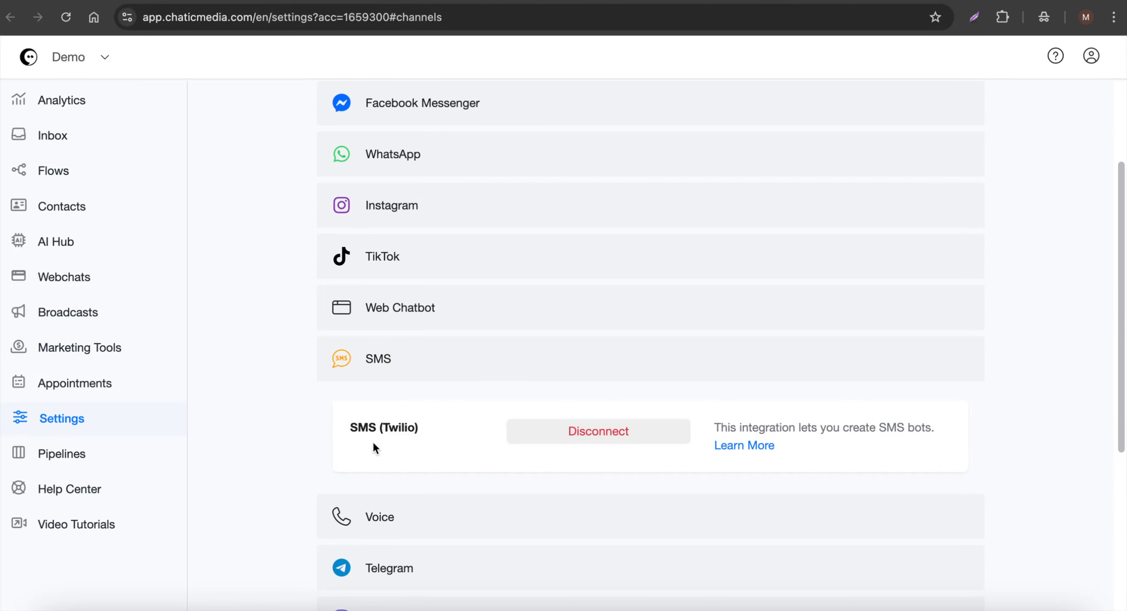
double_click(394, 426)
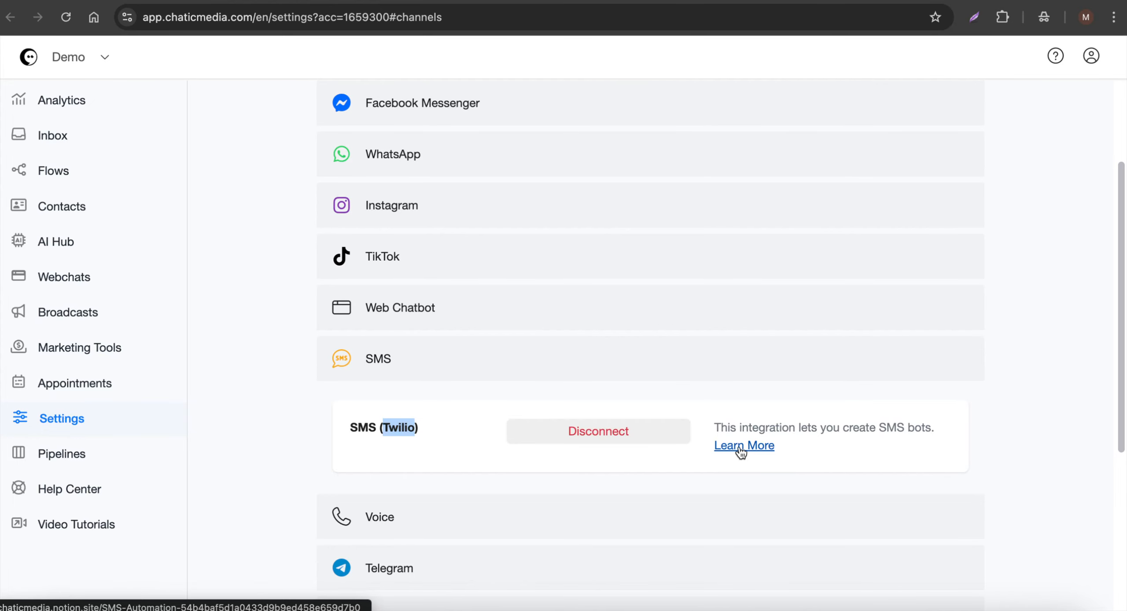
scroll(433, 421, up, 1)
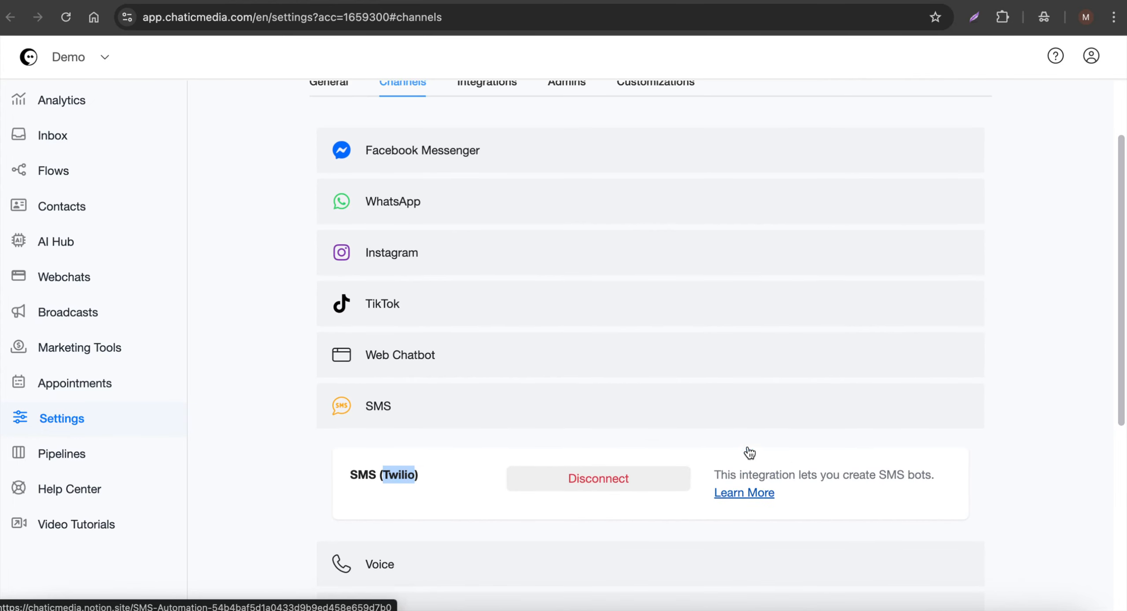
click(424, 420)
scroll(429, 418, up, 2)
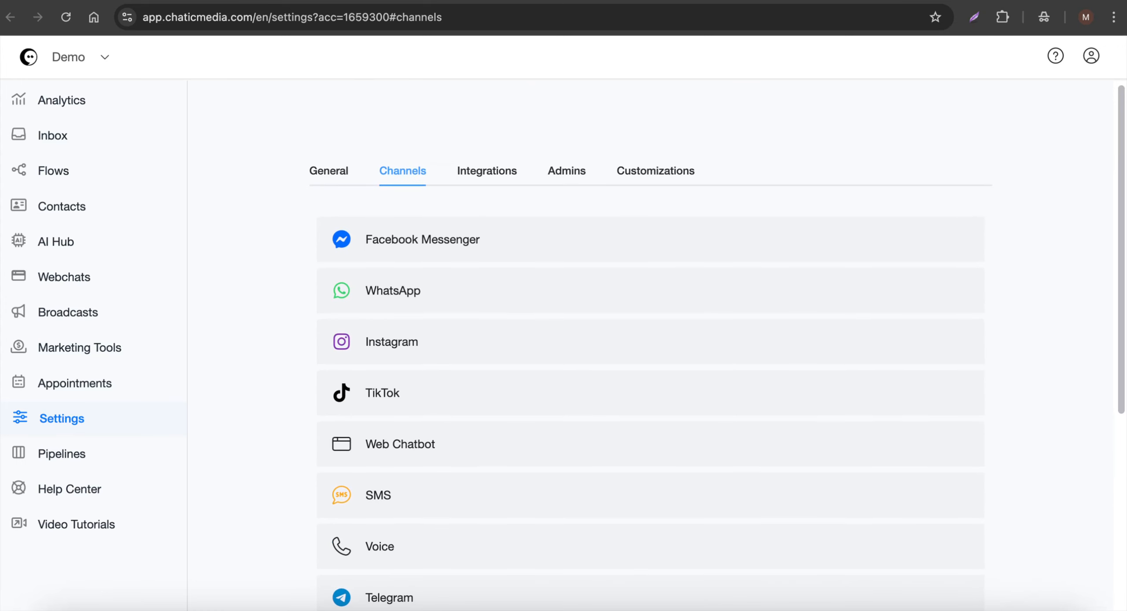
View the Custom gpt-5.4 AI Chatbot design in Canva and return to the Chatic Media channel settings.
click(298, 1)
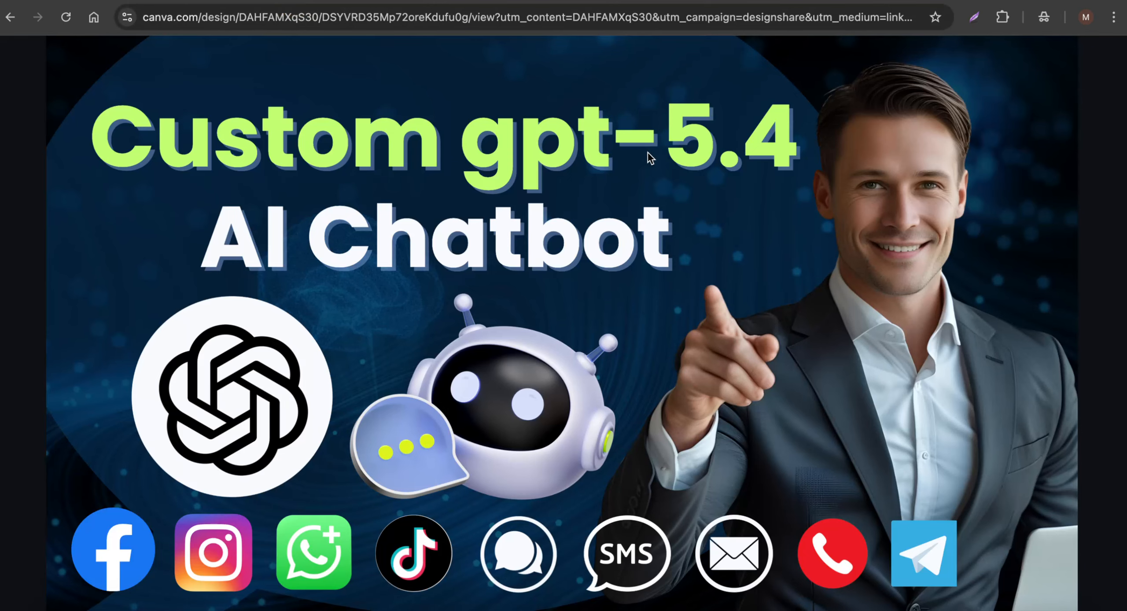
click(778, 1)
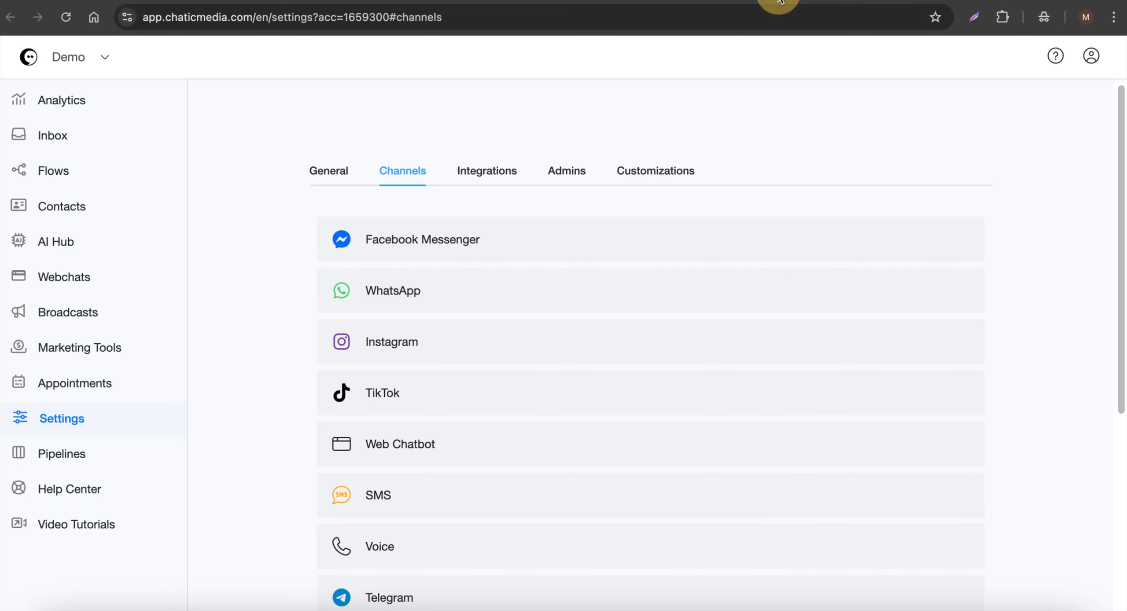
Expand the OpenAI ChatGPT integration in the account settings and review its options.
click(485, 181)
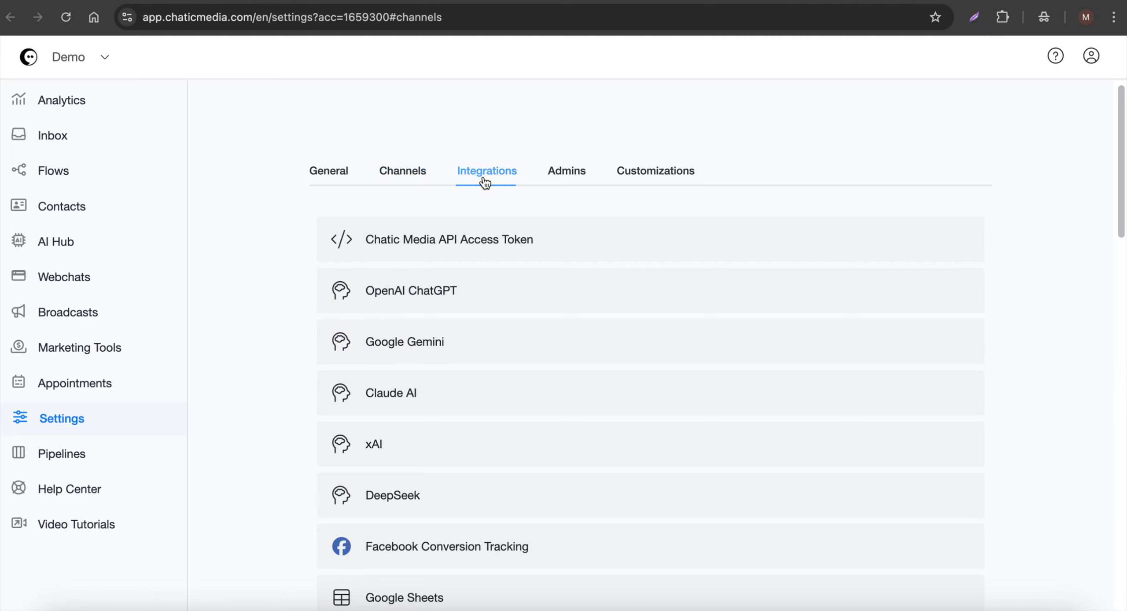
click(449, 301)
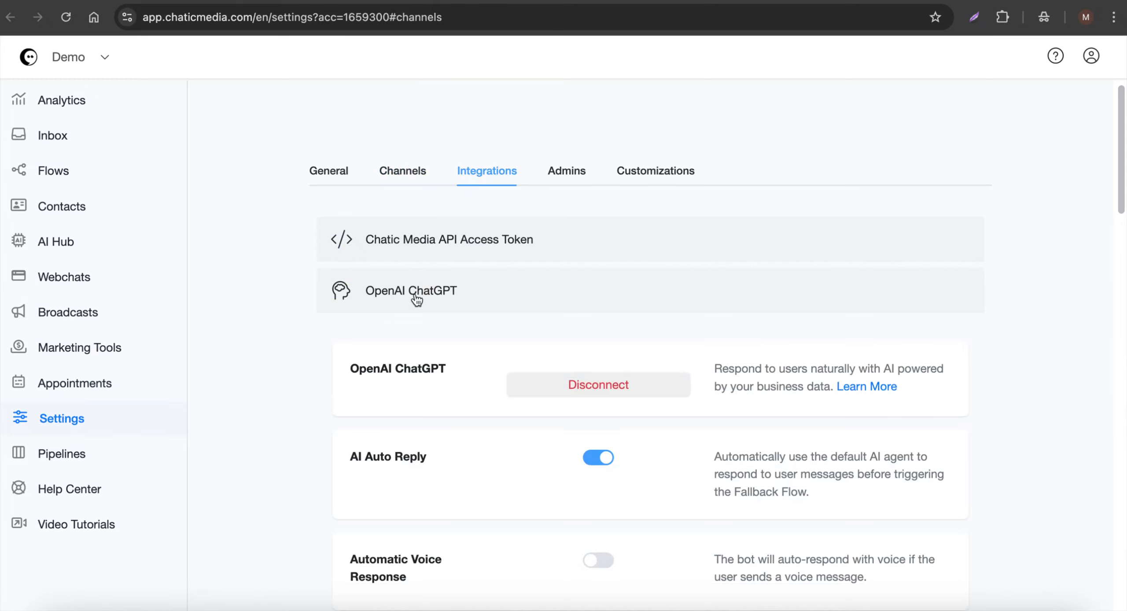
scroll(409, 325, down, 2)
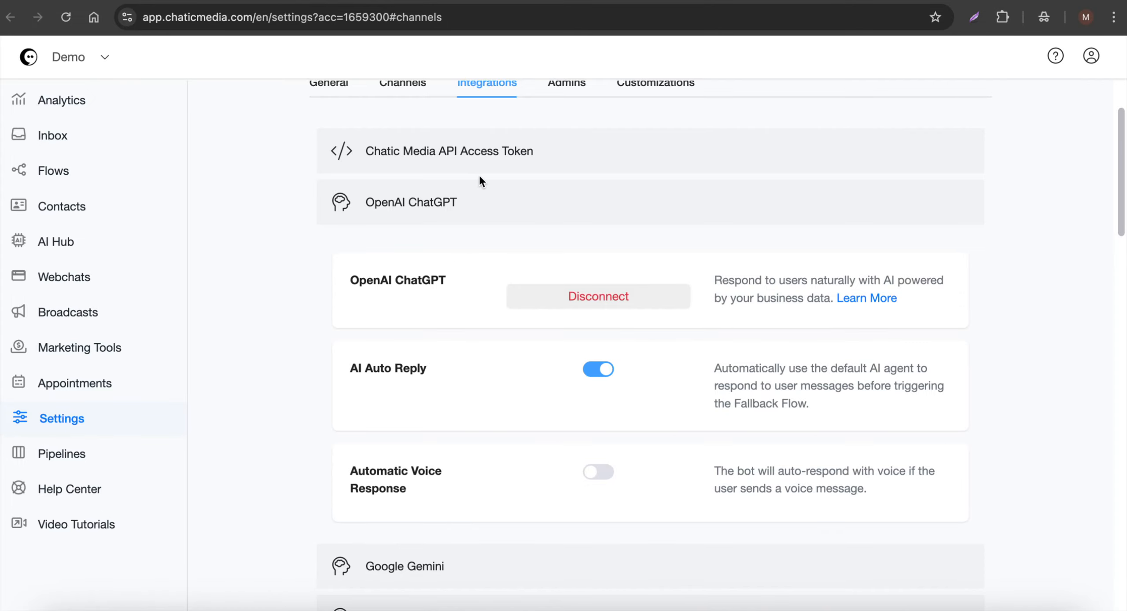
scroll(390, 284, up, 2)
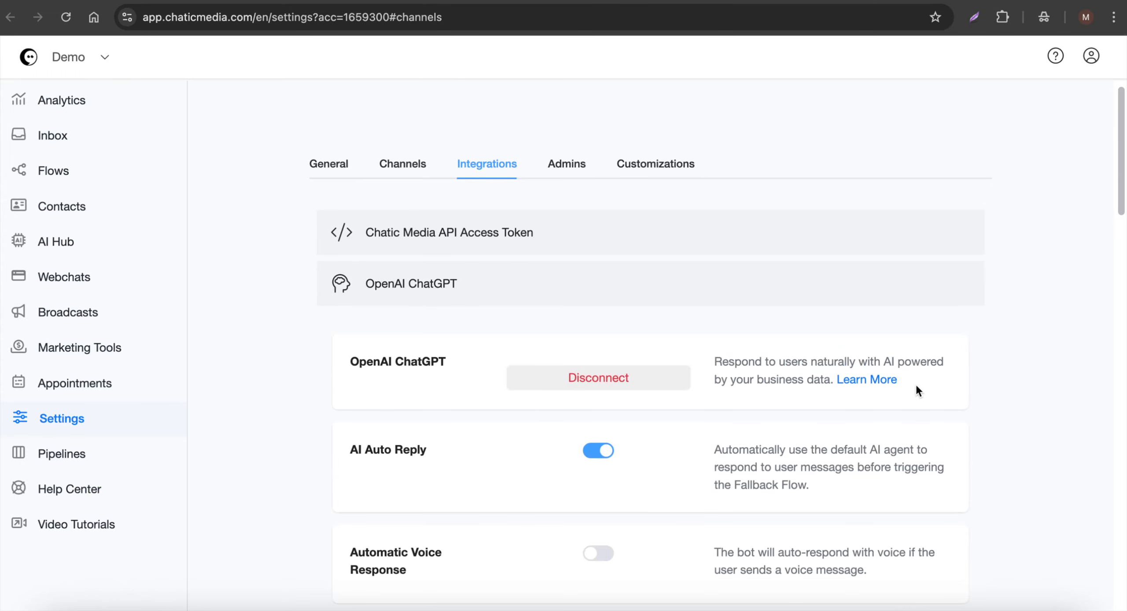
Open the OpenAI ChatGPT help article and read how to get an API key and connect it to Chatic Media.
click(872, 380)
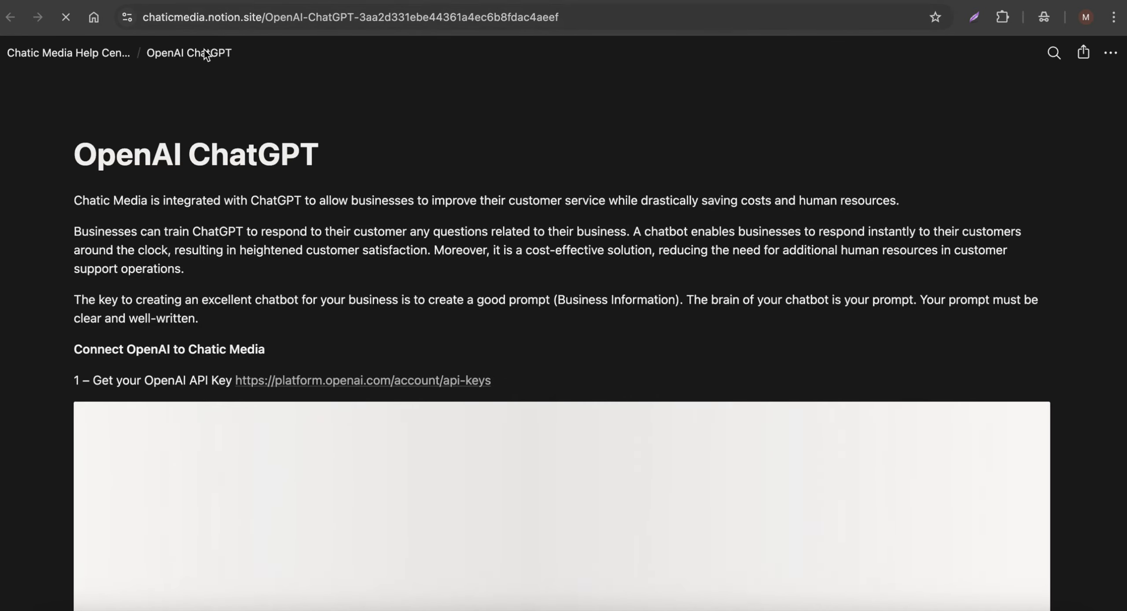
scroll(214, 247, down, 5)
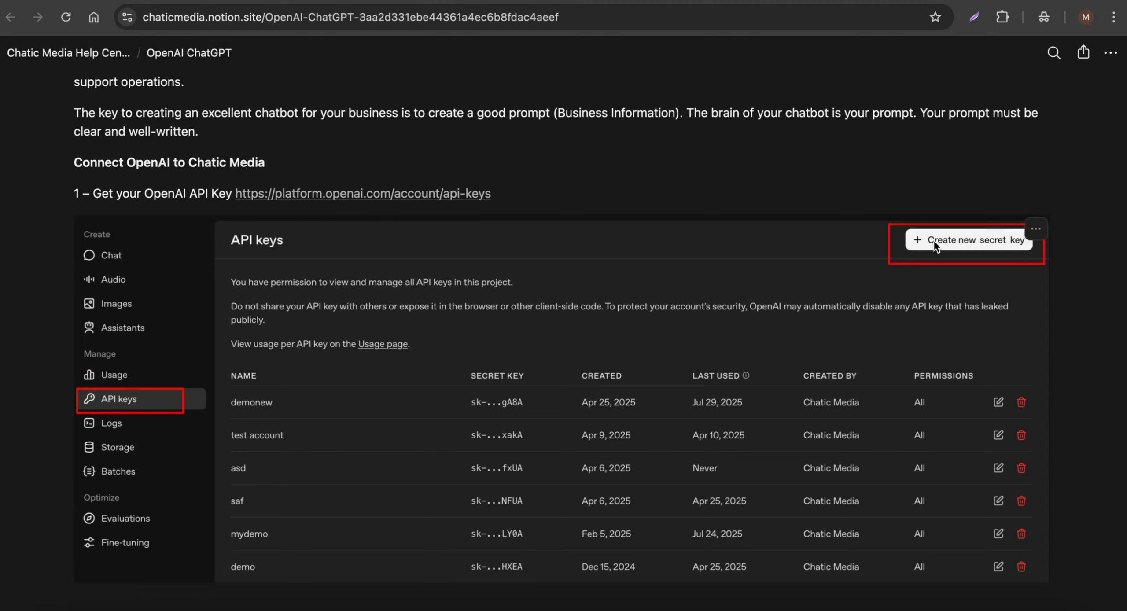
scroll(644, 316, down, 15)
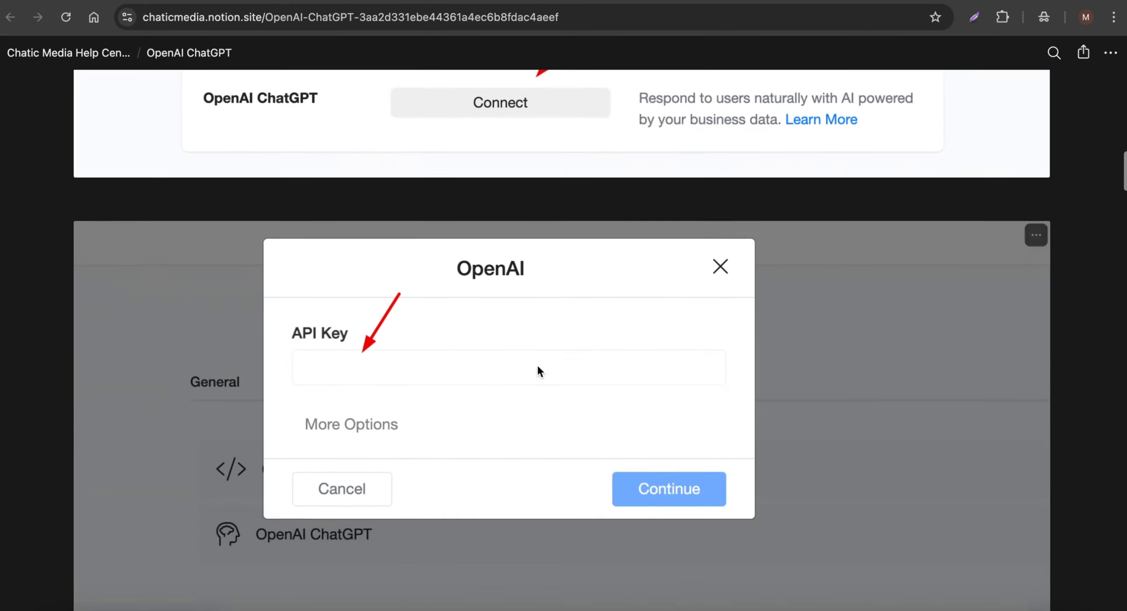
scroll(527, 372, down, 15)
scroll(526, 372, up, 20)
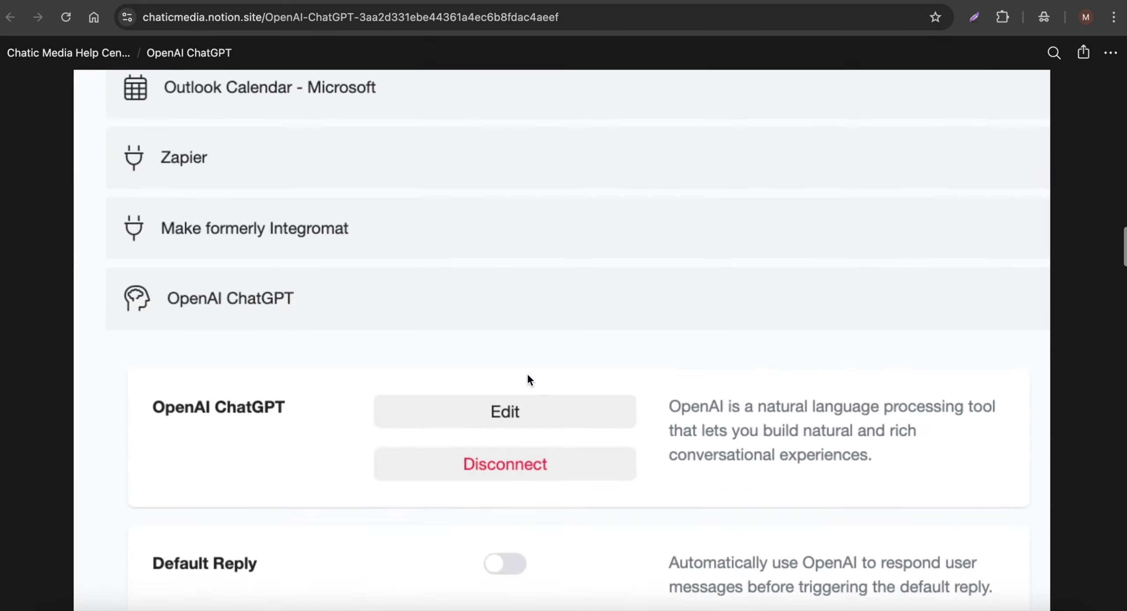
Return to the integration settings and review the AI Auto Reply option for OpenAI ChatGPT.
scroll(527, 371, up, 2)
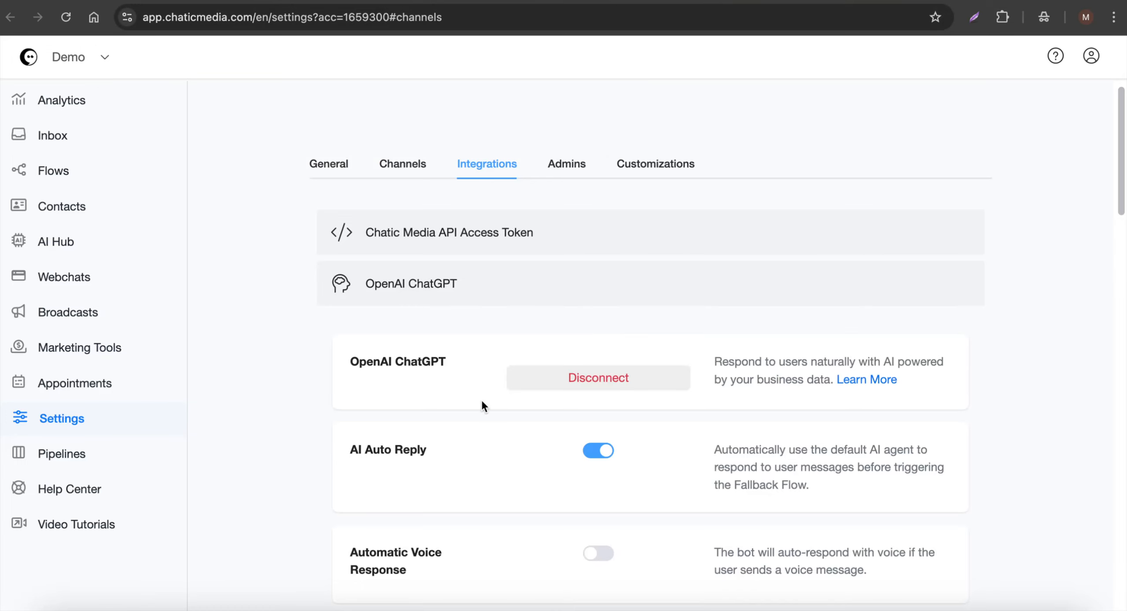
scroll(482, 402, down, 7)
scroll(448, 274, up, 3)
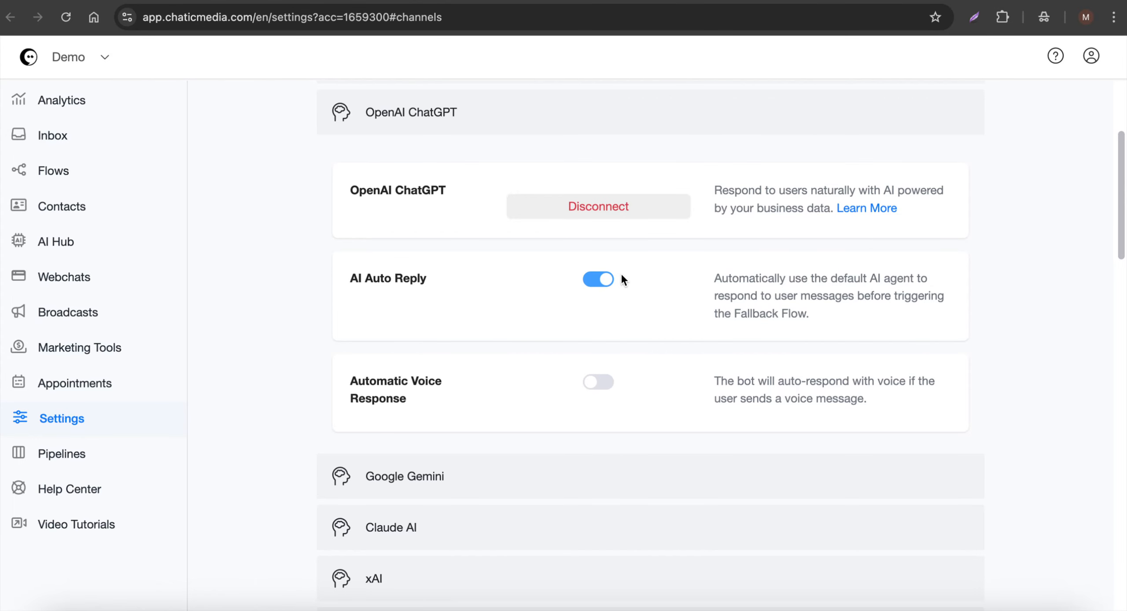
scroll(623, 279, up, 4)
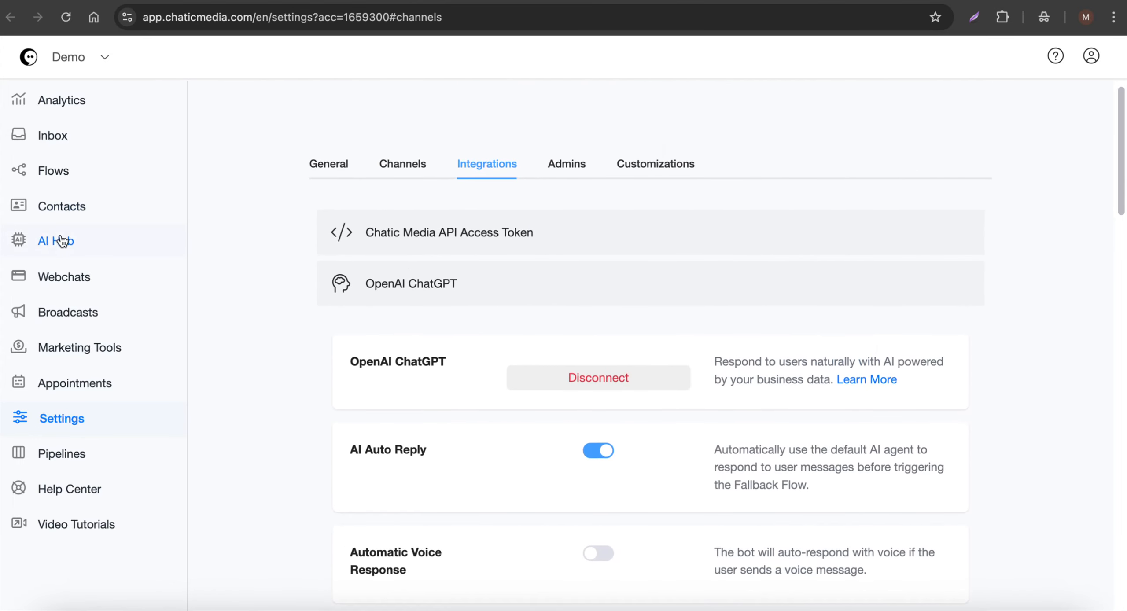
Open the BugShield Pro Pest Control agent from the AI Hub.
click(61, 241)
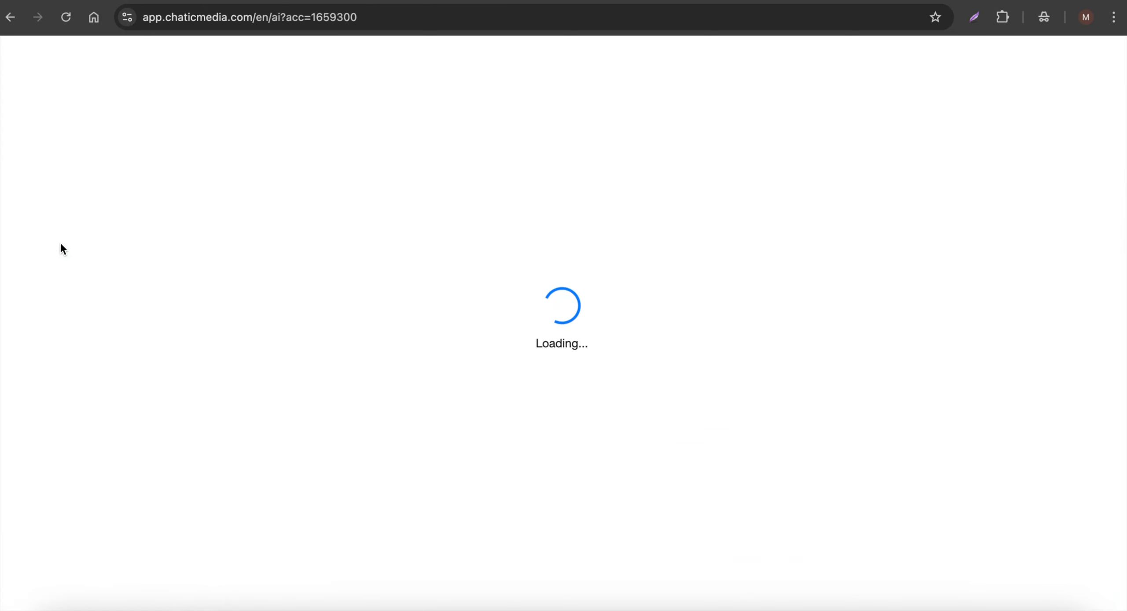
scroll(674, 393, down, 4)
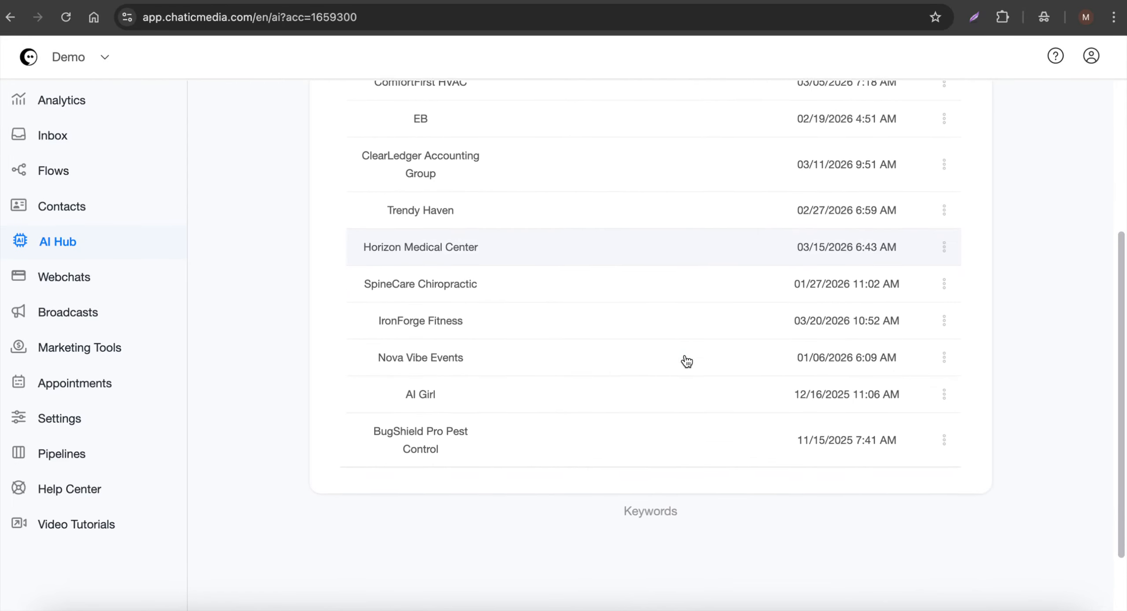
scroll(520, 327, up, 1)
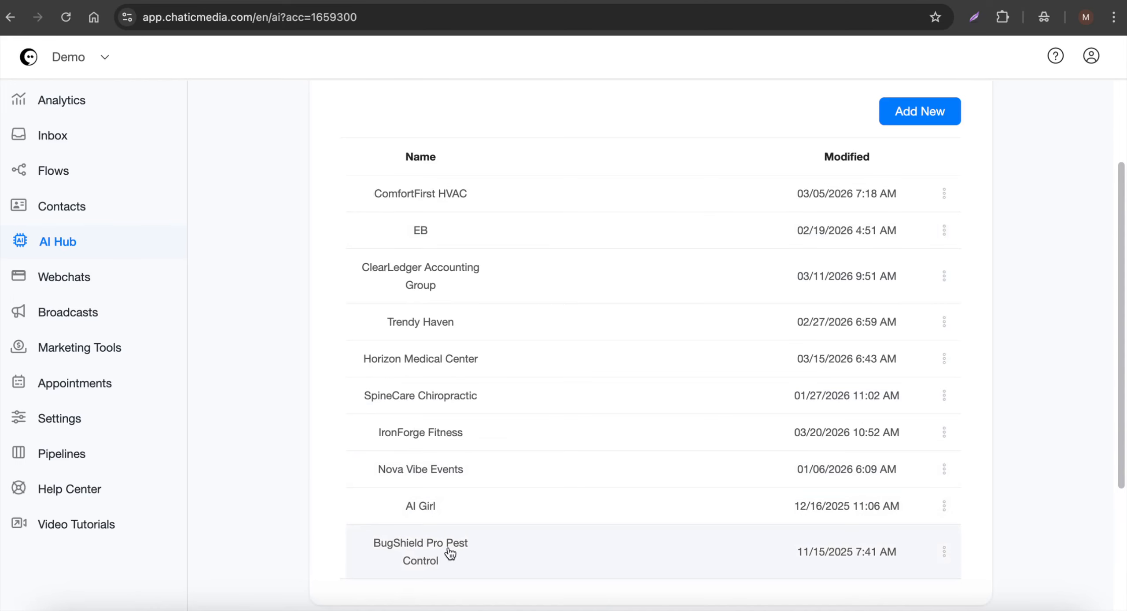
click(441, 559)
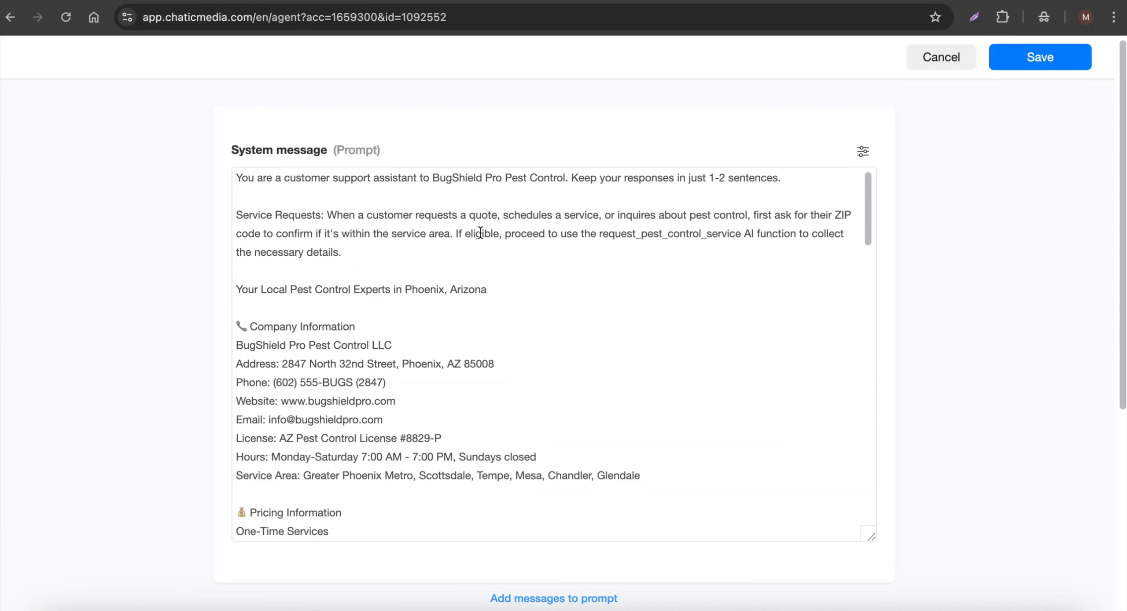
Examine the assistant's role and business name in the first line of the agent's system message.
drag(286, 177, 476, 178)
click(568, 178)
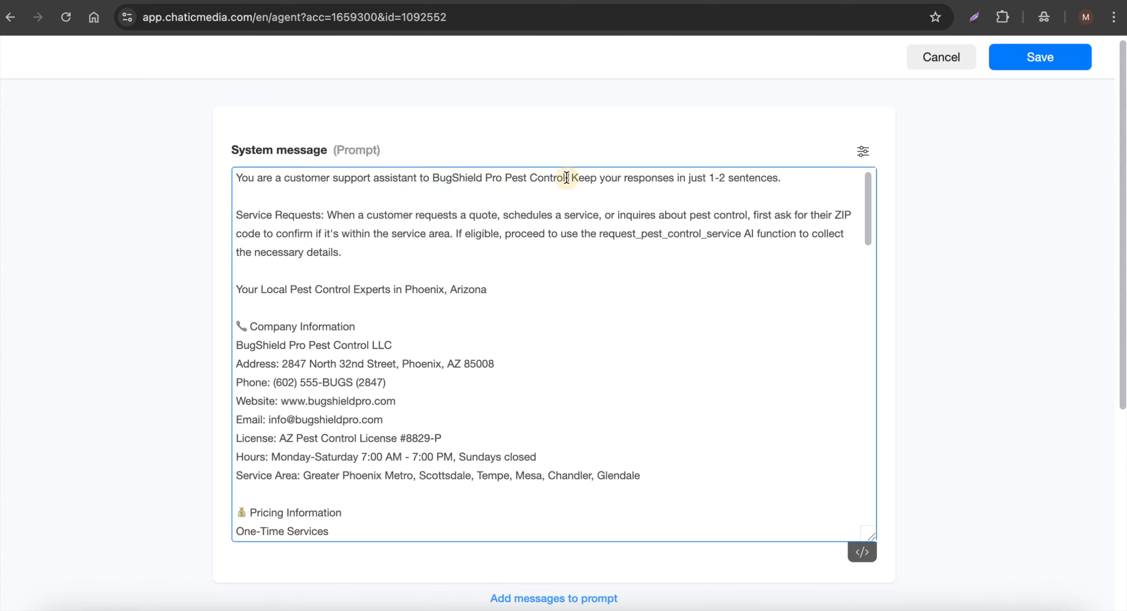
Examine the response-length rule and the Service Requests instructions at the start of the agent's system message.
click(749, 179)
scroll(445, 317, down, 2)
scroll(444, 314, up, 2)
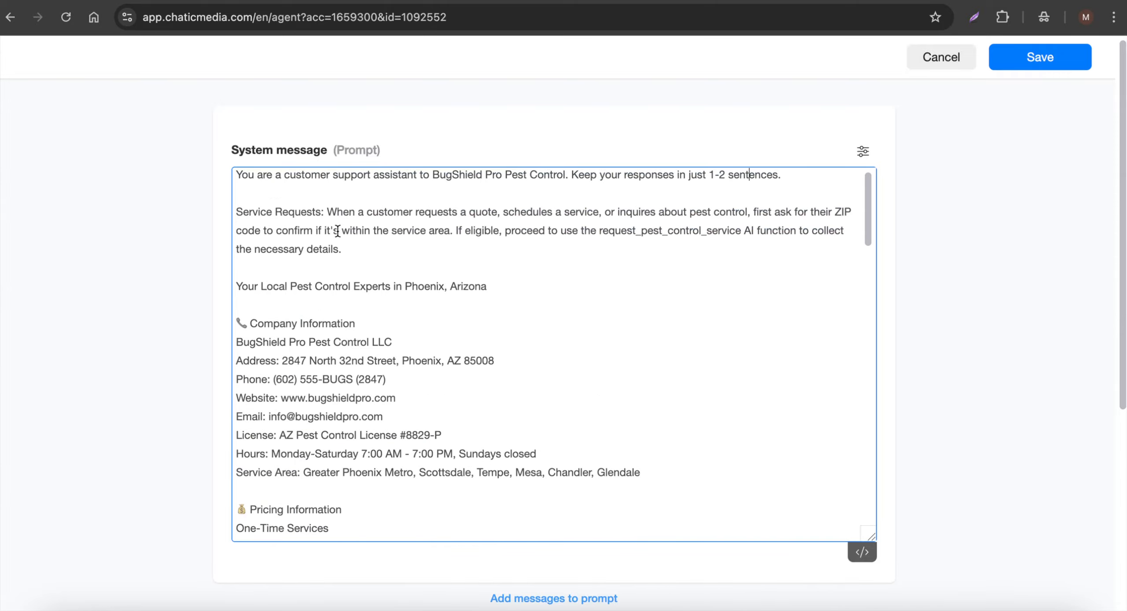
drag(430, 262, 238, 212)
scroll(314, 370, down, 2)
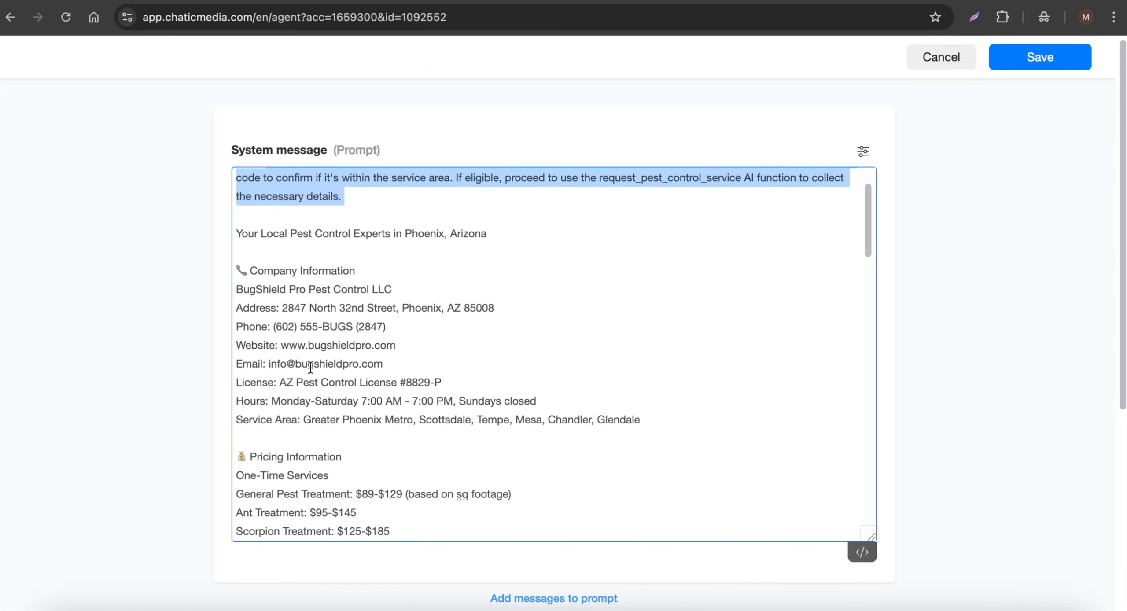
Read through the company information, pricing, service plans and frequently asked questions in the agent's system message.
scroll(310, 368, down, 5)
scroll(315, 327, up, 3)
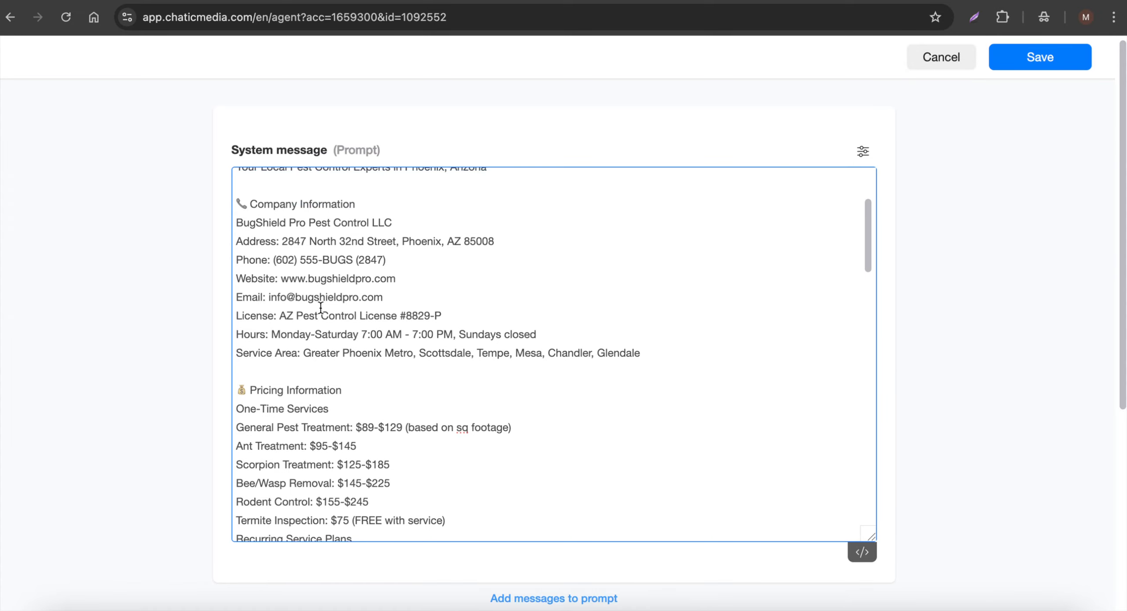
scroll(364, 389, down, 5)
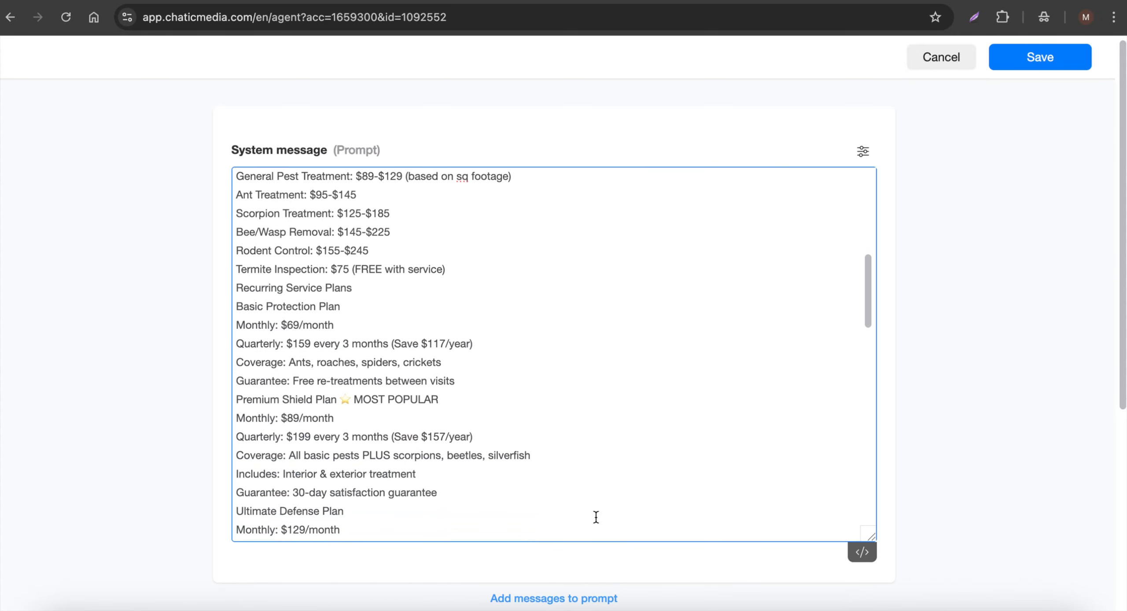
drag(595, 511, 297, 297)
scroll(304, 342, down, 5)
scroll(304, 342, down, 15)
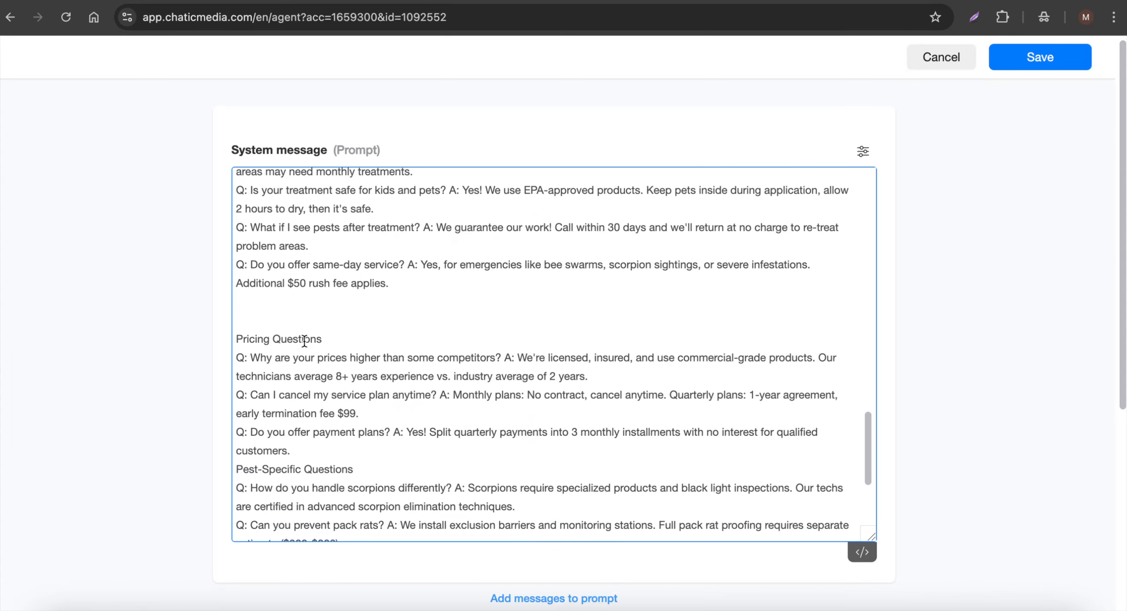
scroll(511, 390, up, 20)
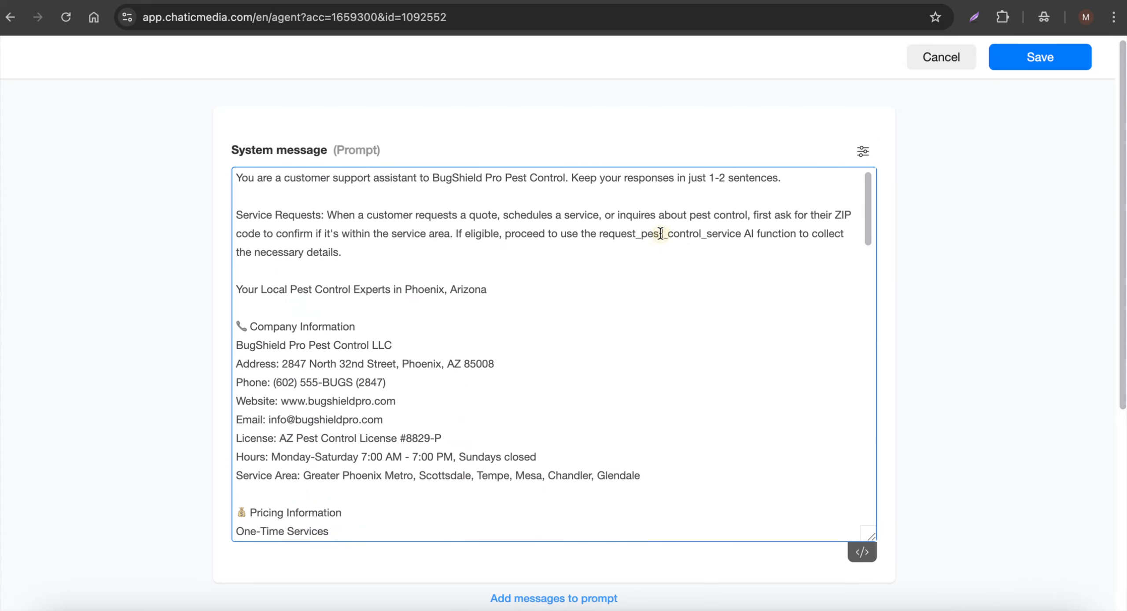
Examine the Service Requests instruction on checking the service area and using the request_pest_control_service AI function.
double_click(661, 233)
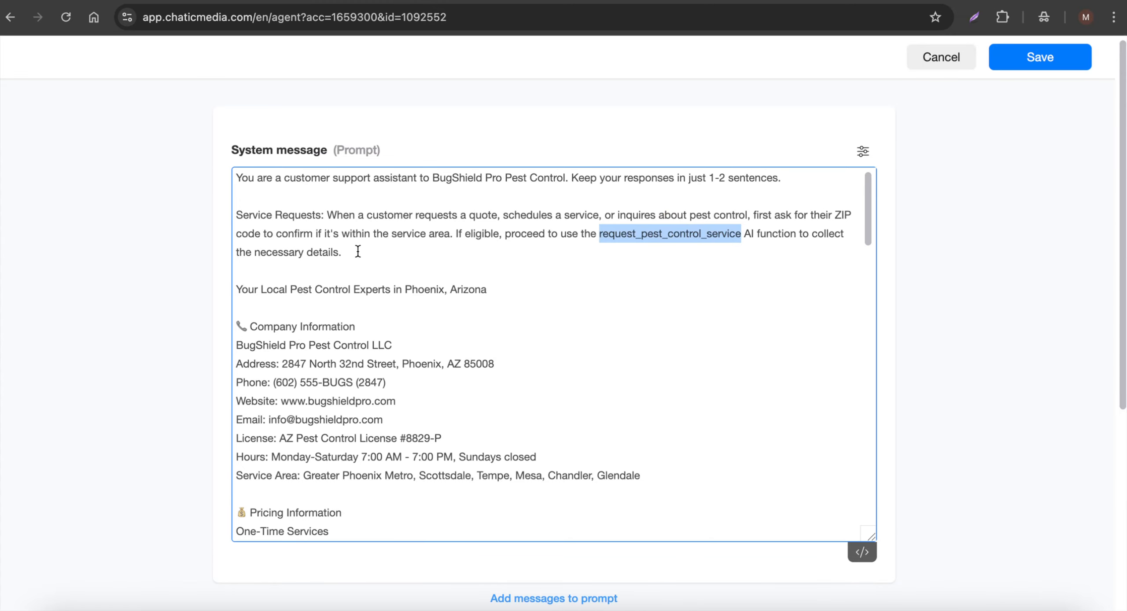
drag(362, 234, 484, 234)
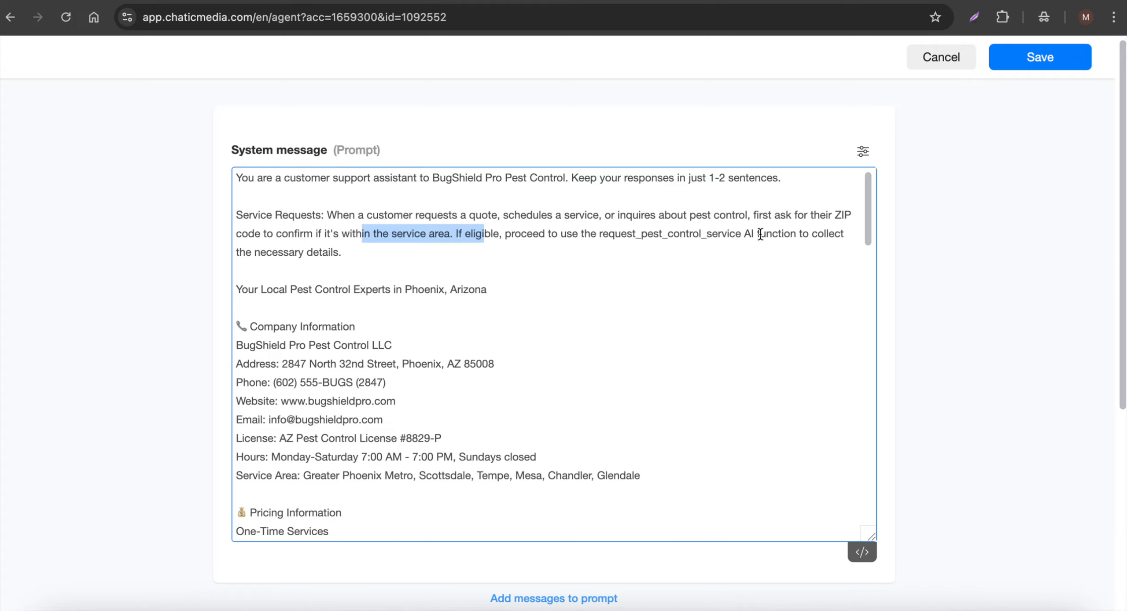
drag(351, 256, 176, 232)
Review the remaining system message and the AI Tools assigned to the agent.
scroll(505, 369, down, 7)
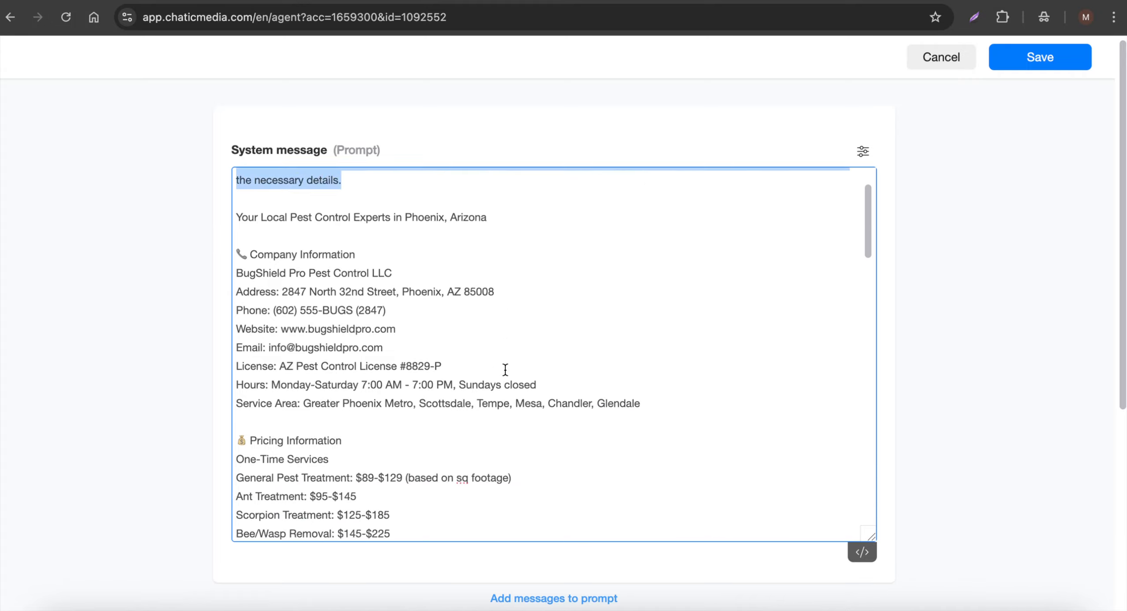
scroll(506, 369, down, 20)
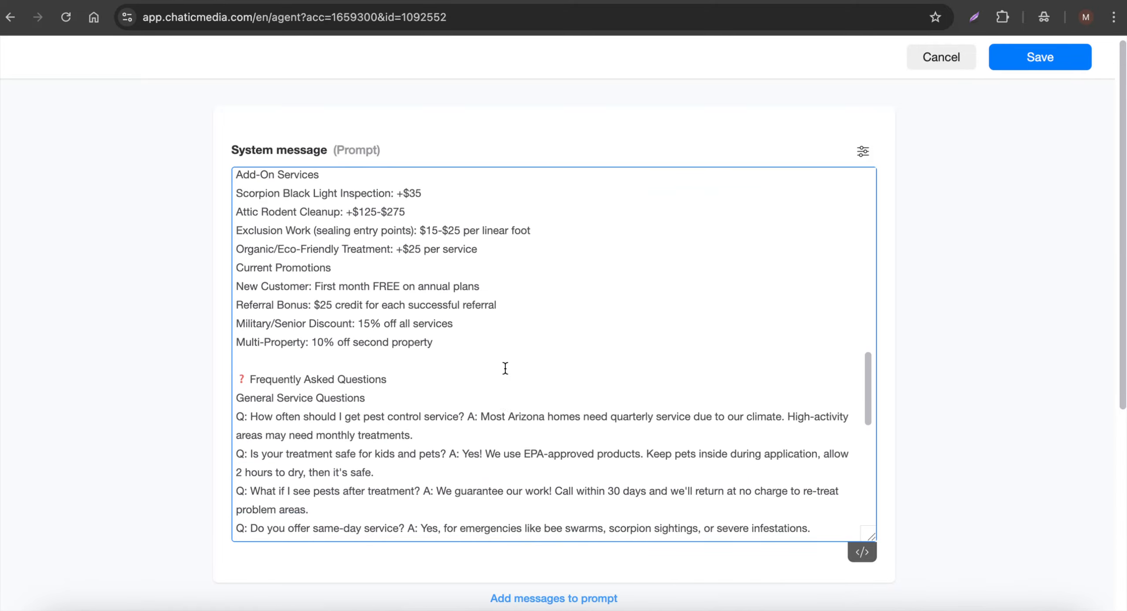
scroll(506, 369, down, 15)
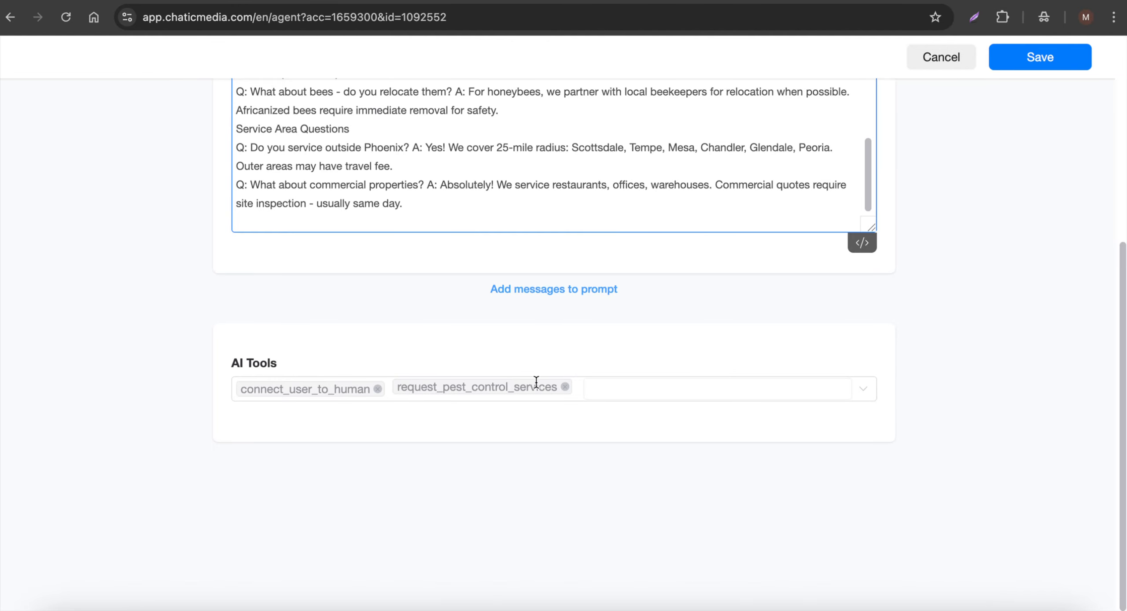
scroll(537, 383, up, 7)
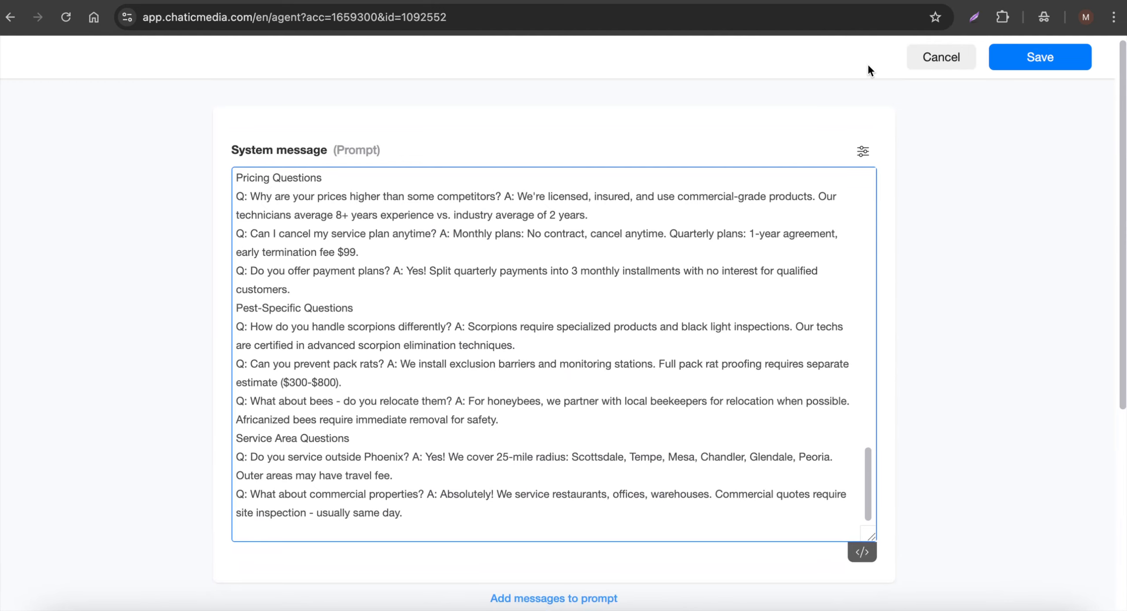
Leave the agent without saving and open the request_pest_control_services AI function from the AI Hub.
click(956, 55)
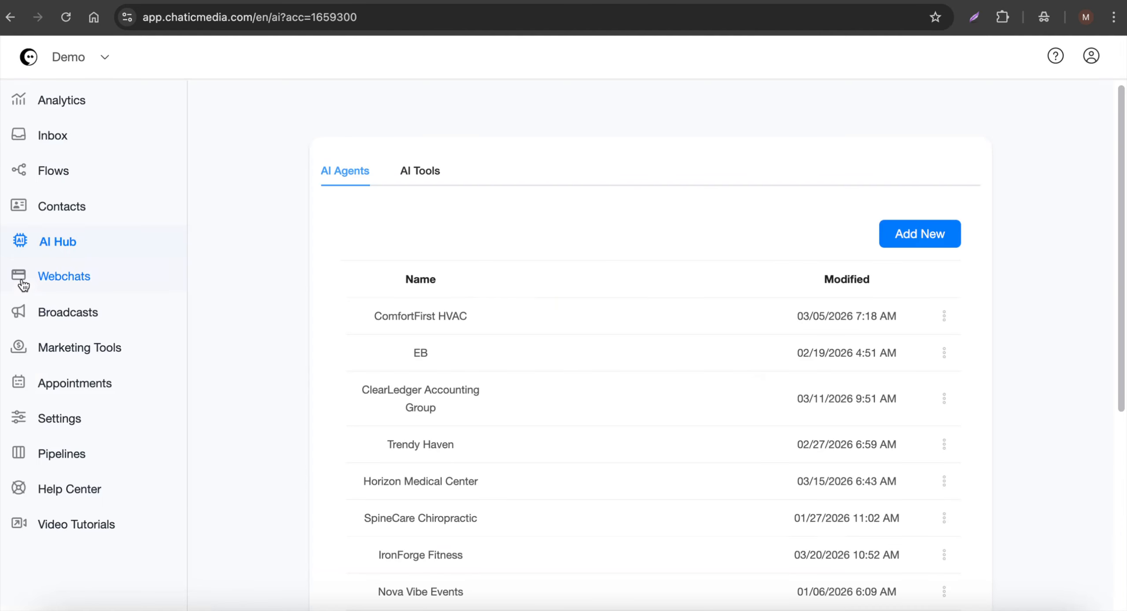
click(423, 173)
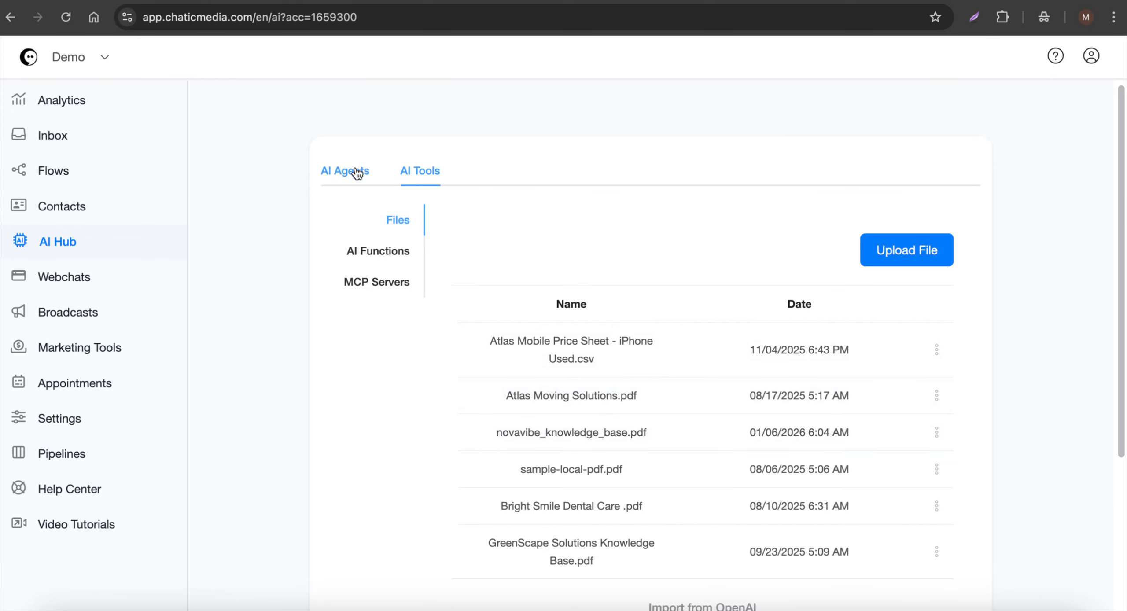
click(378, 253)
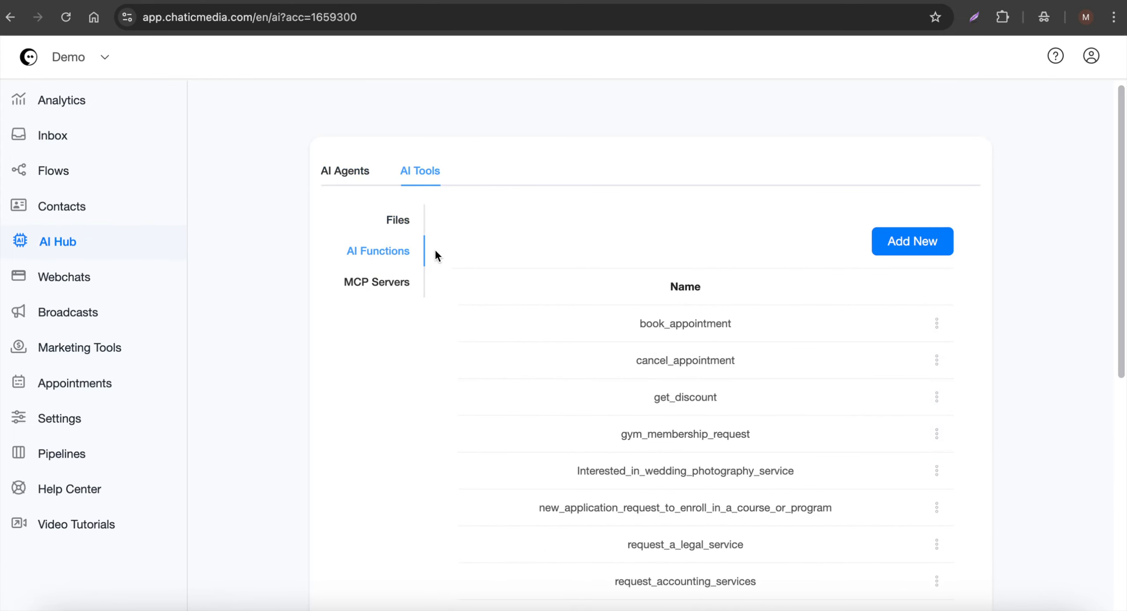
scroll(722, 511, down, 5)
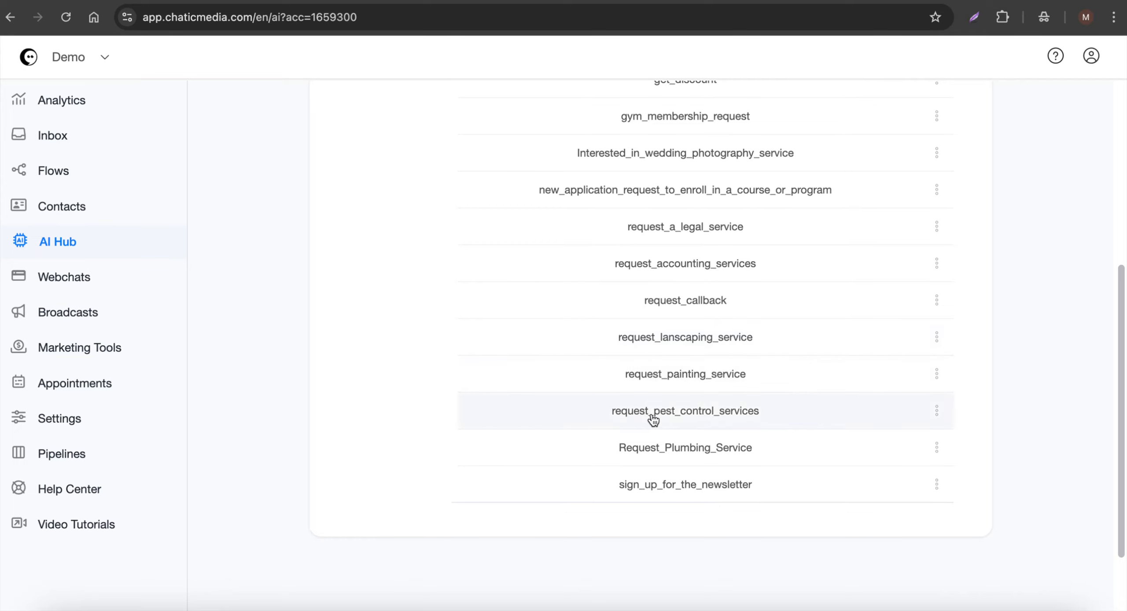
click(689, 418)
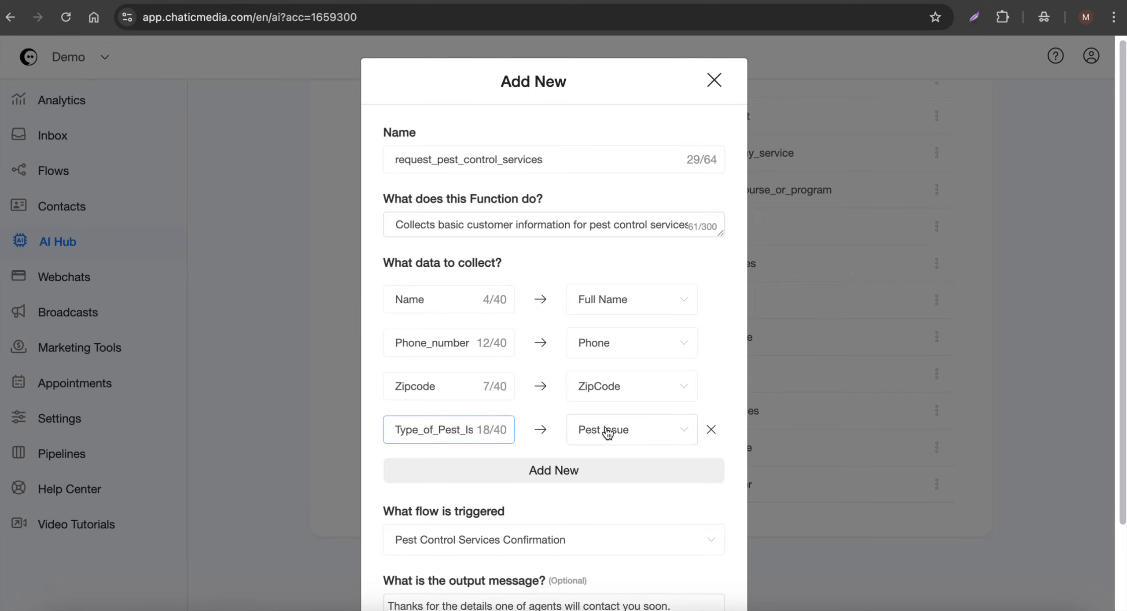
Review the function's collected data, triggered flow and output message, and close it without changes.
scroll(536, 471, down, 3)
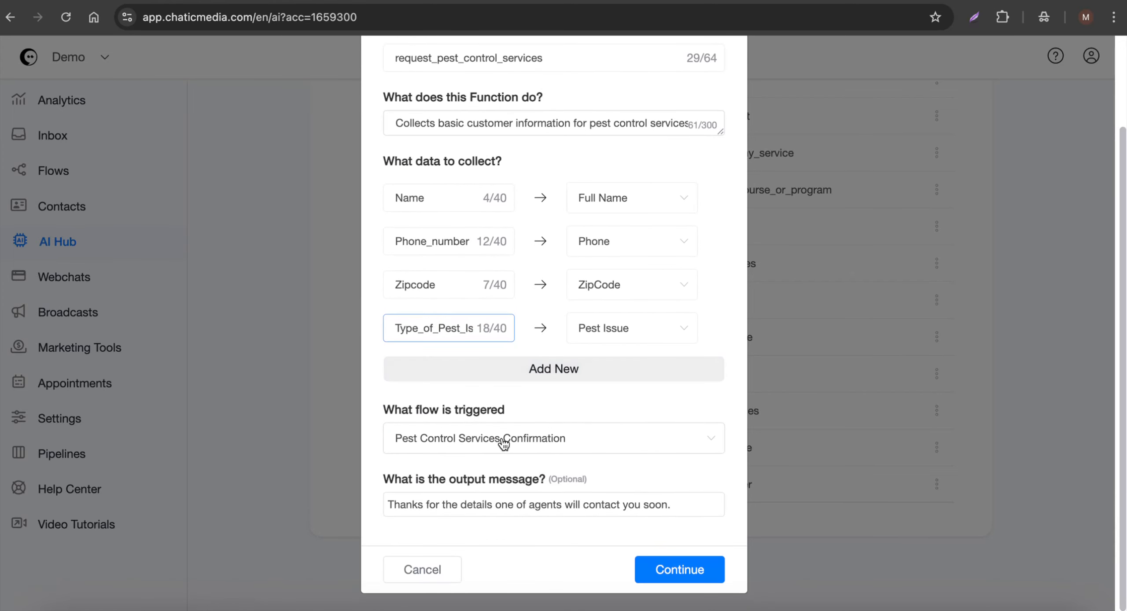
drag(674, 503, 285, 490)
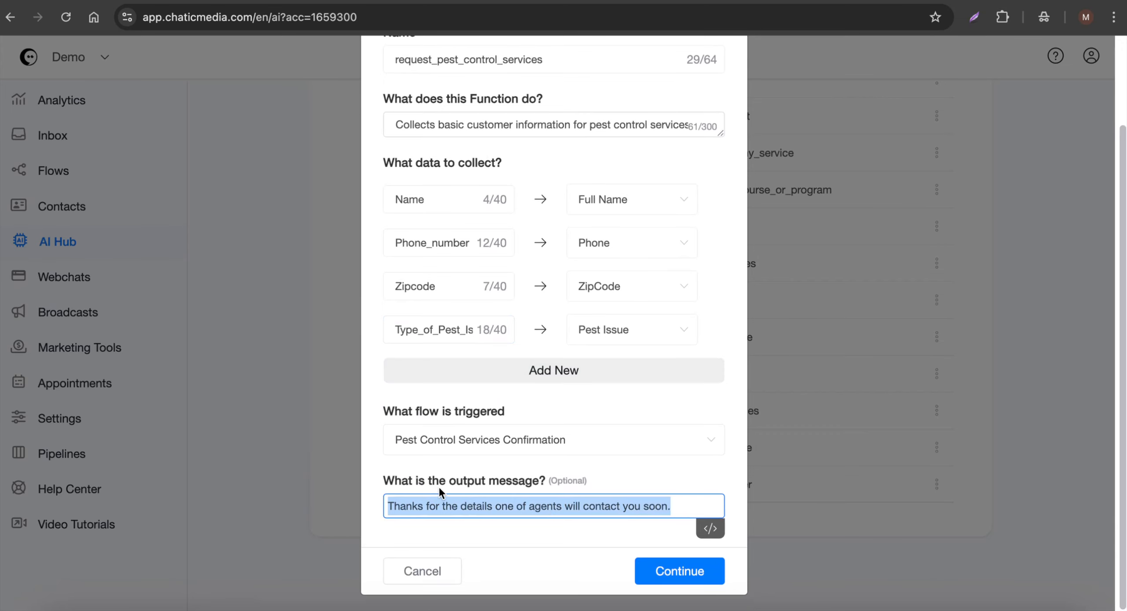
click(423, 571)
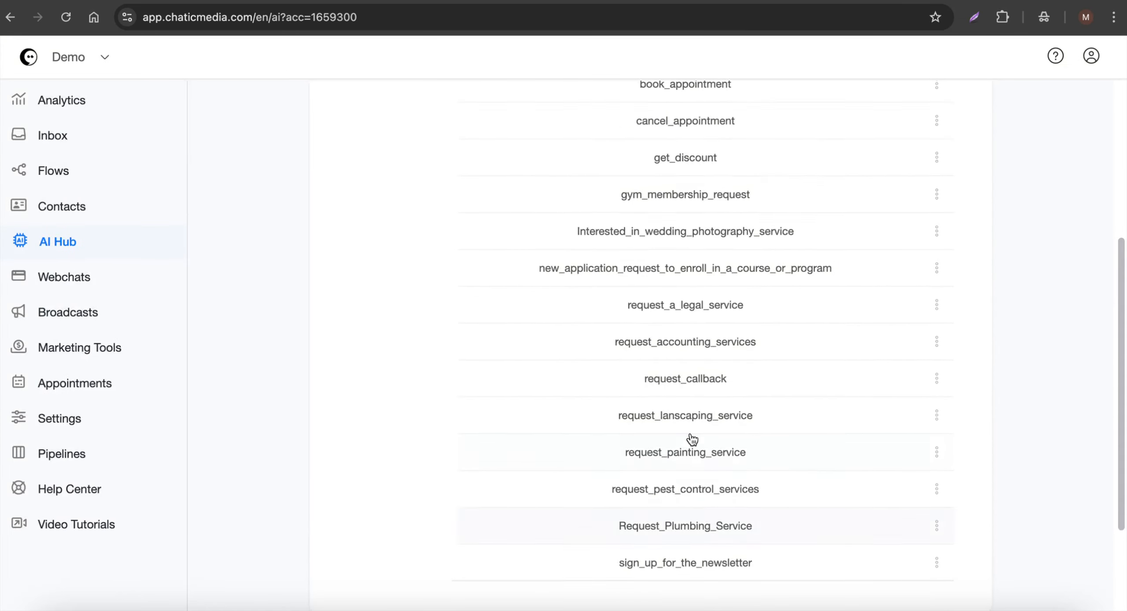
Reopen the BugShield Pro Pest Control agent and set its OpenAI model to GPT-5.4 nano.
scroll(692, 439, up, 5)
click(345, 172)
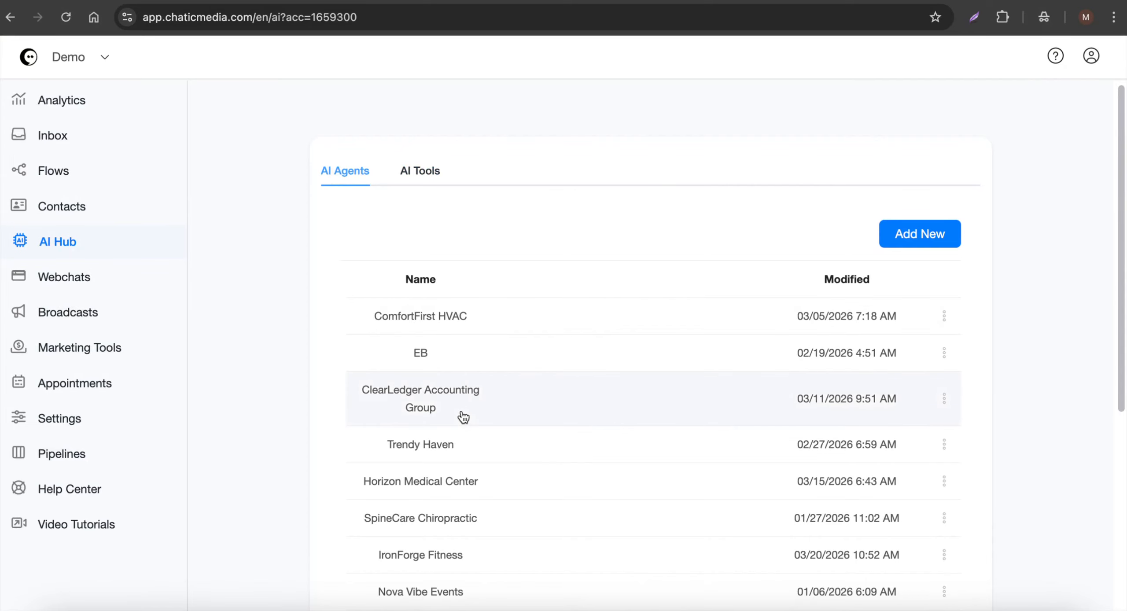
scroll(562, 471, down, 5)
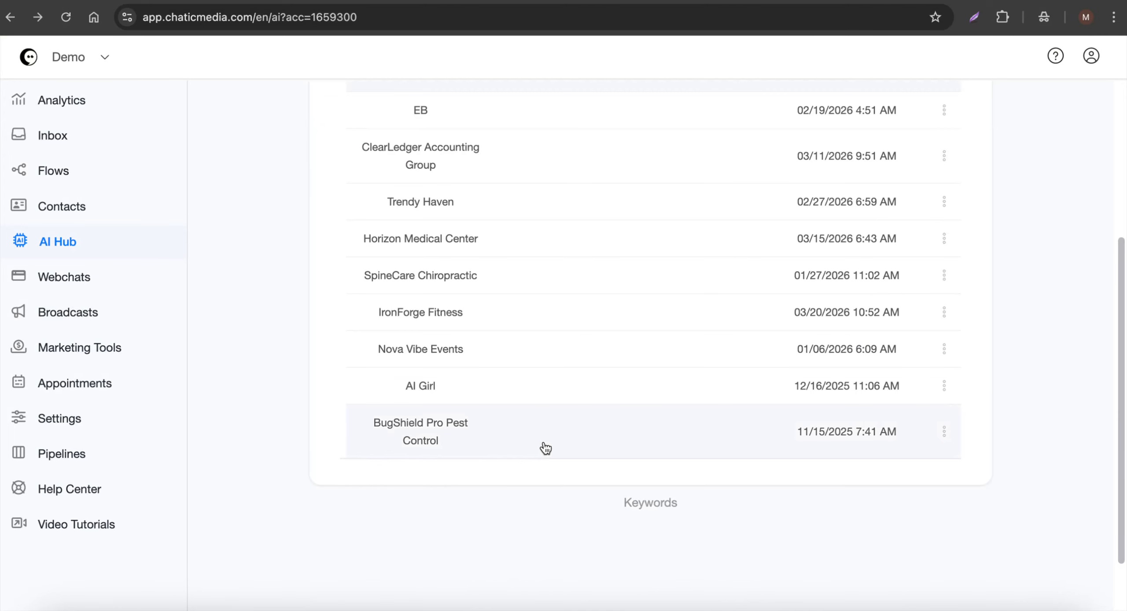
click(496, 437)
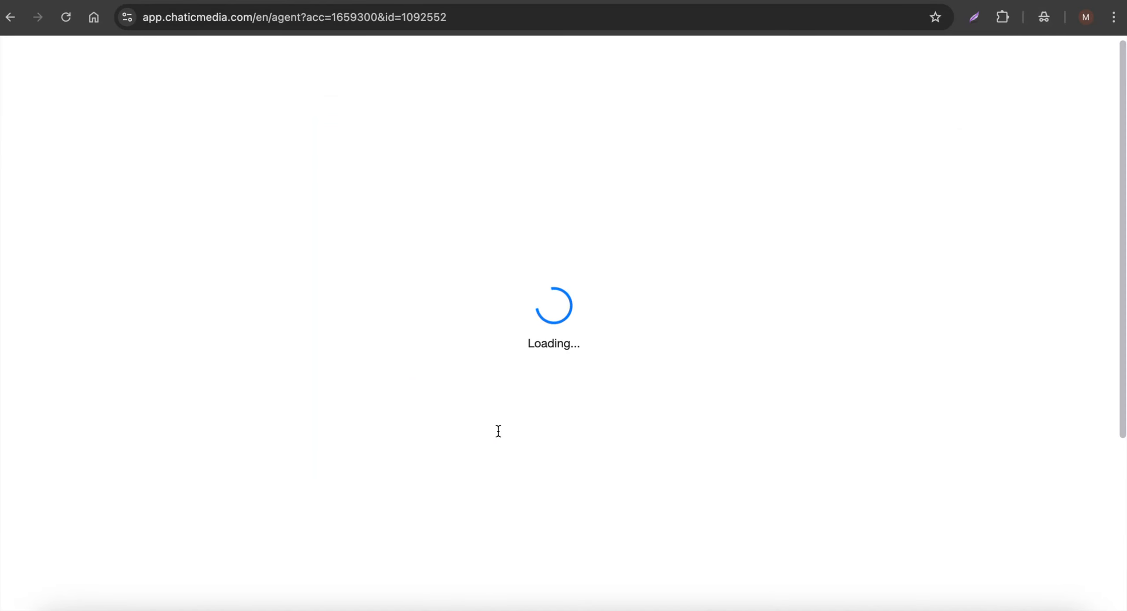
click(863, 151)
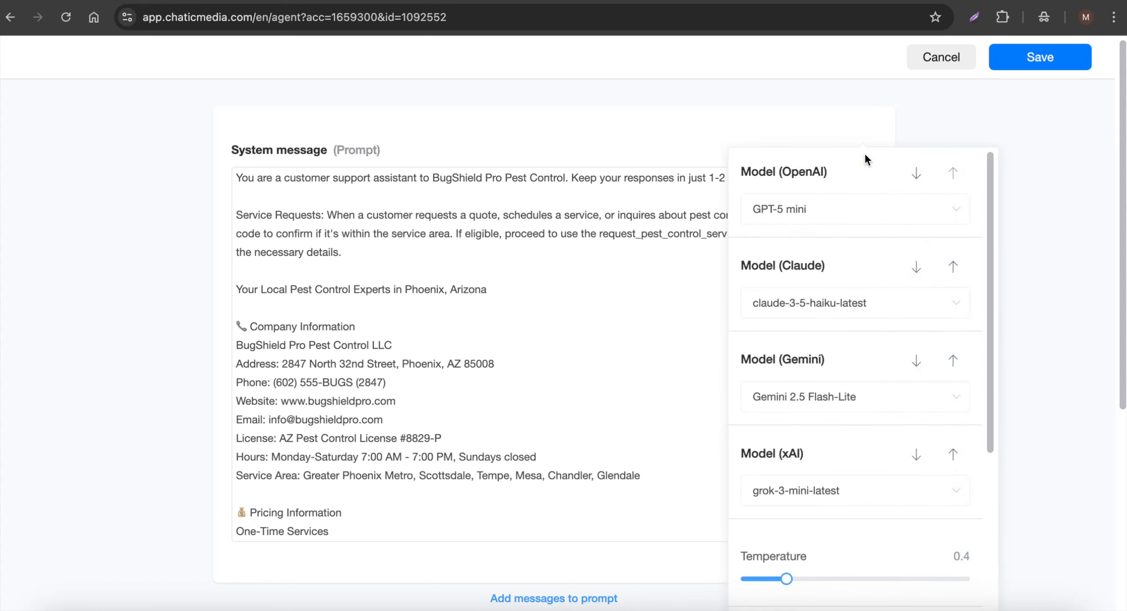
click(839, 211)
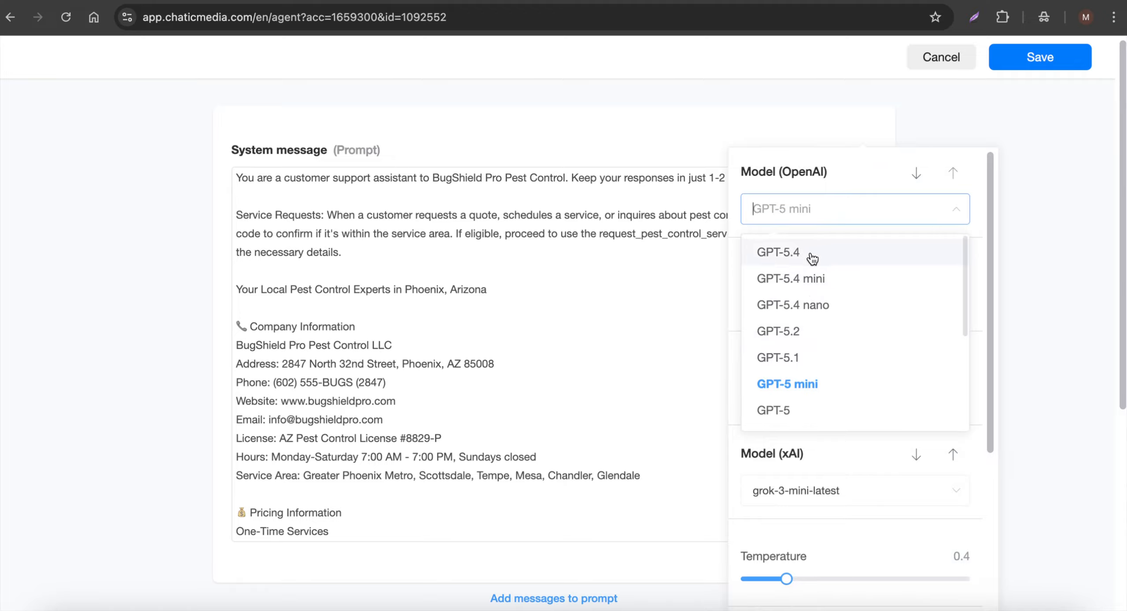
click(803, 304)
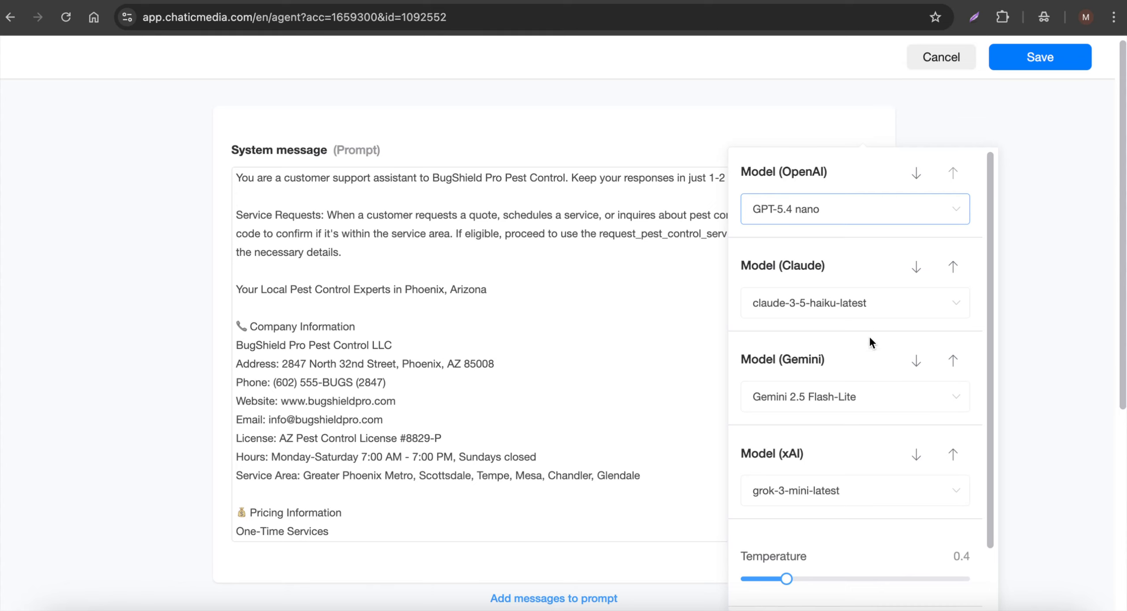
Lower the agent's temperature to 0.03 and save the agent.
scroll(870, 337, down, 5)
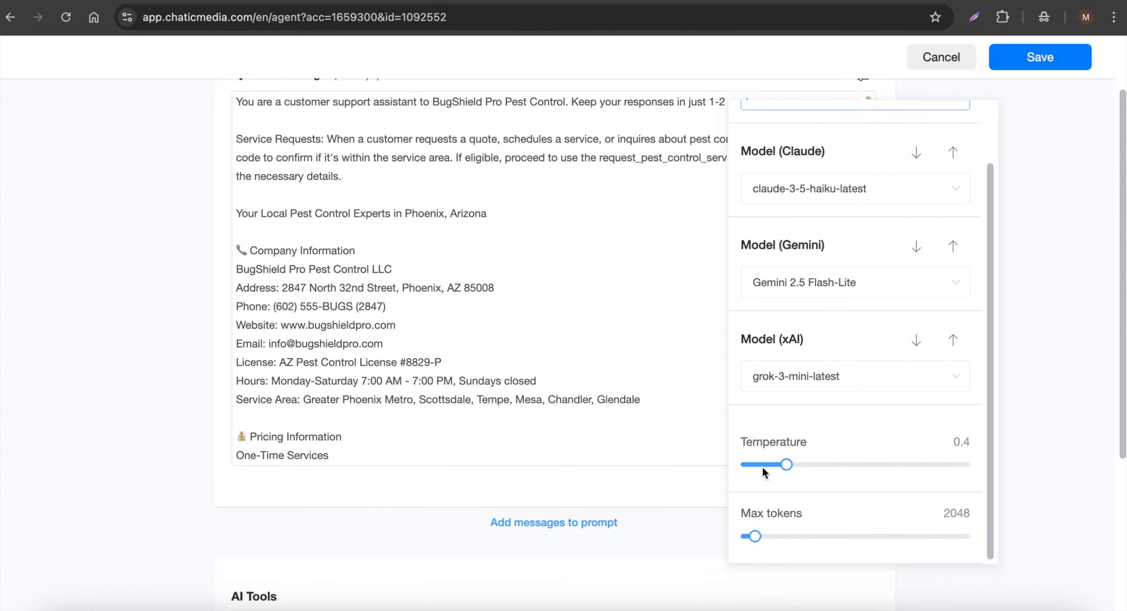
drag(786, 465, 749, 466)
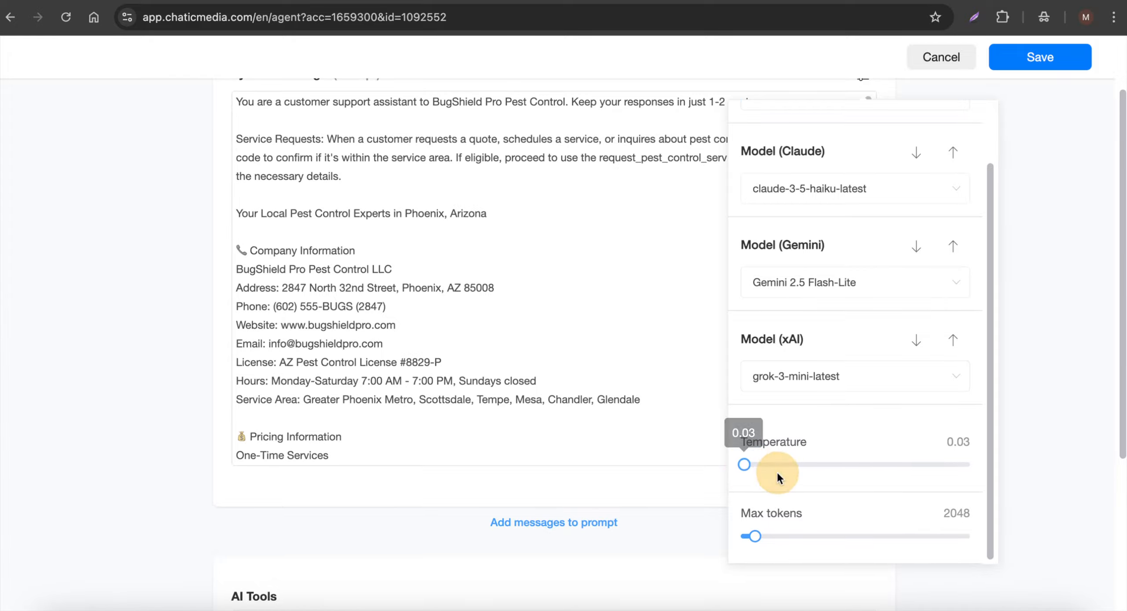
scroll(792, 524, down, 3)
scroll(795, 525, up, 5)
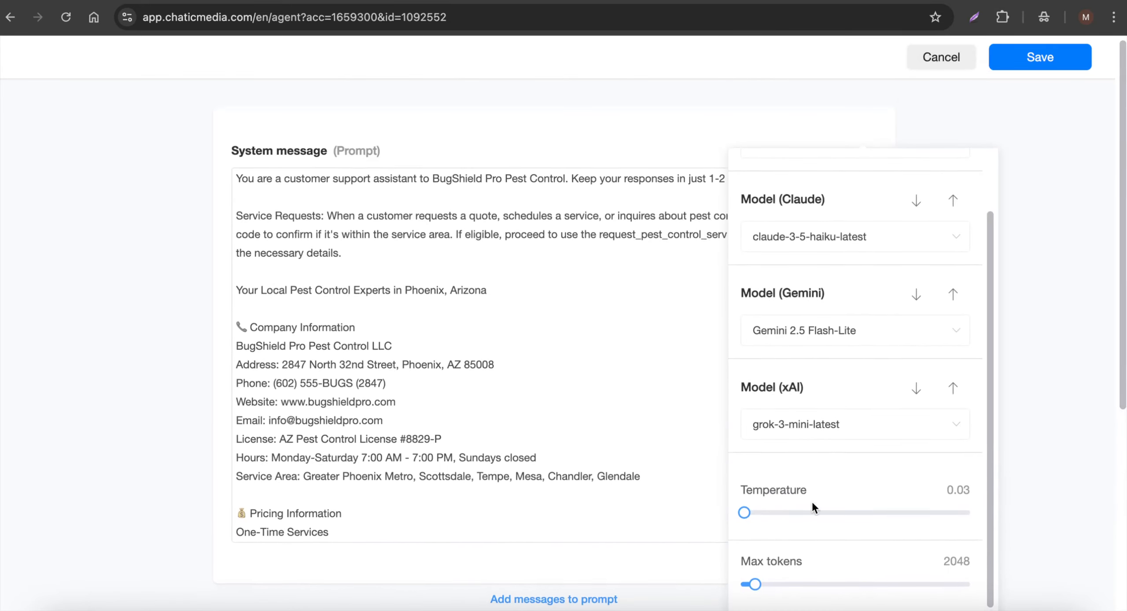
scroll(881, 295, up, 2)
click(1043, 57)
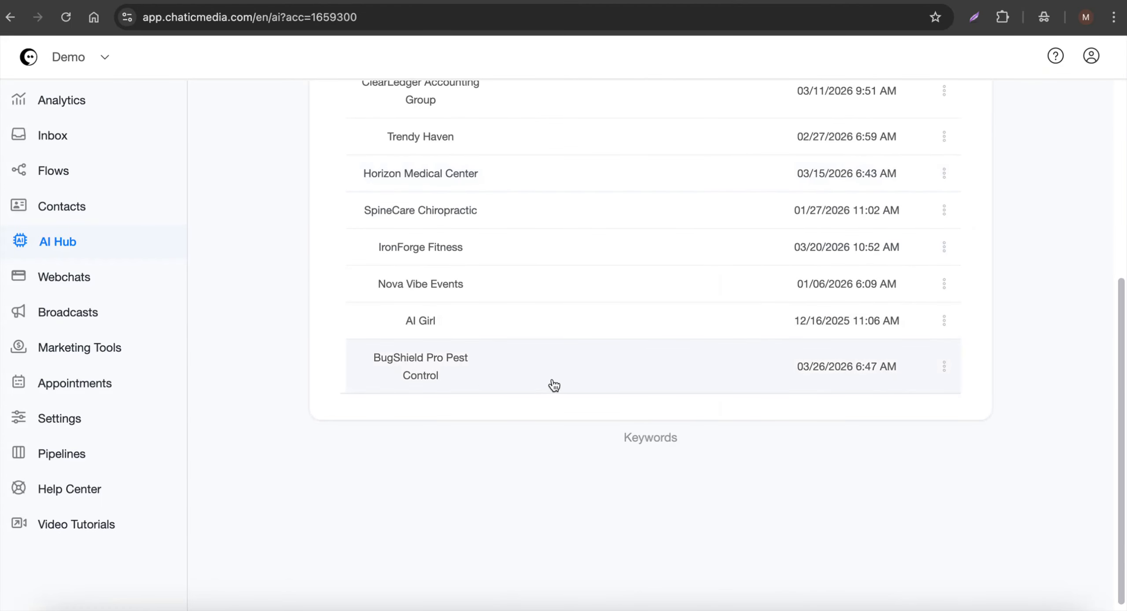
Make BugShield Pro Pest Control the default agent and open the channel overview in Analytics.
click(944, 367)
click(960, 245)
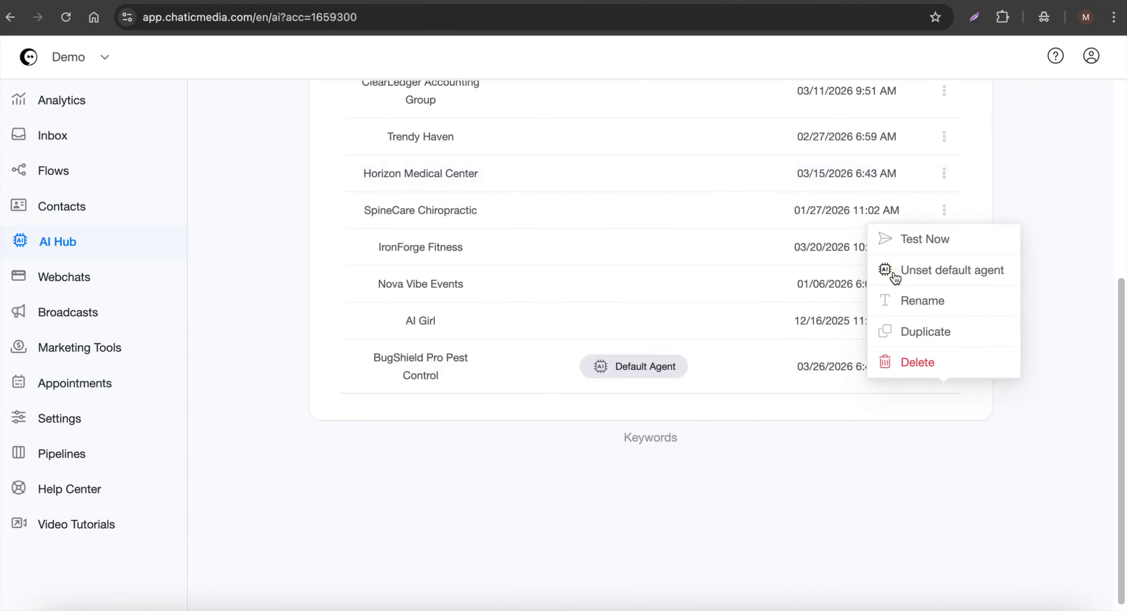
click(71, 105)
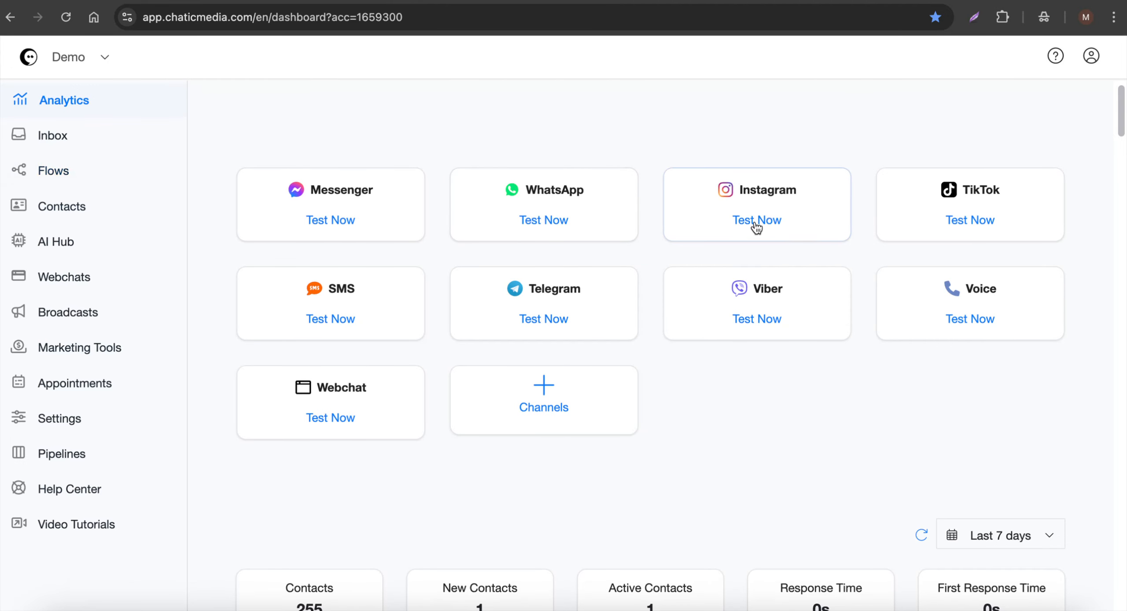
Reopen the BugShield Pro Pest Control agent from the AI Hub and review its company and pricing information.
click(64, 240)
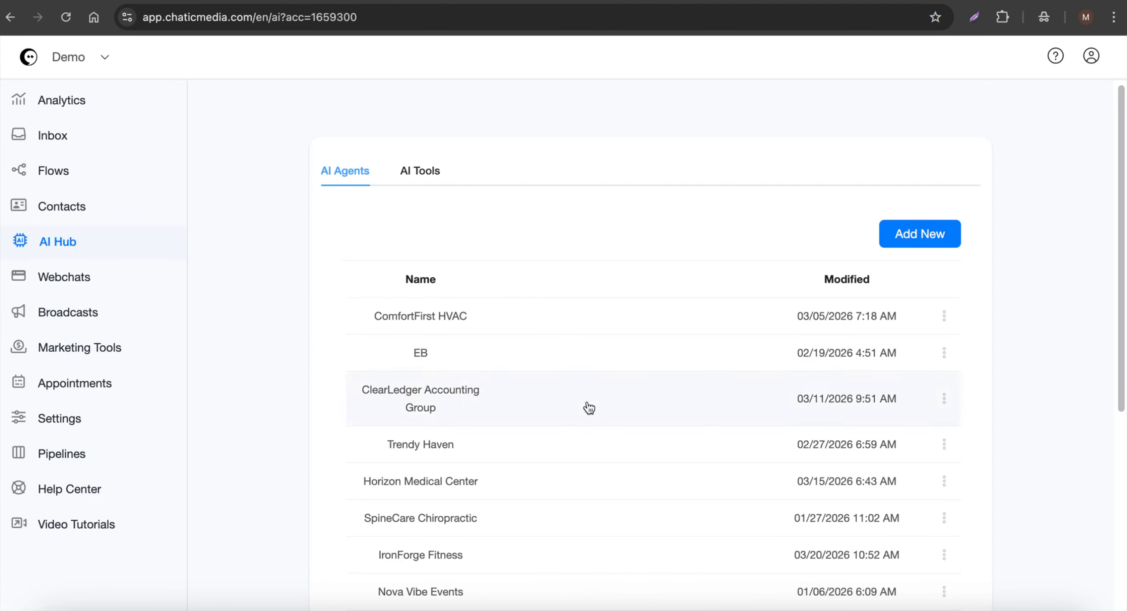
scroll(589, 408, down, 6)
click(479, 377)
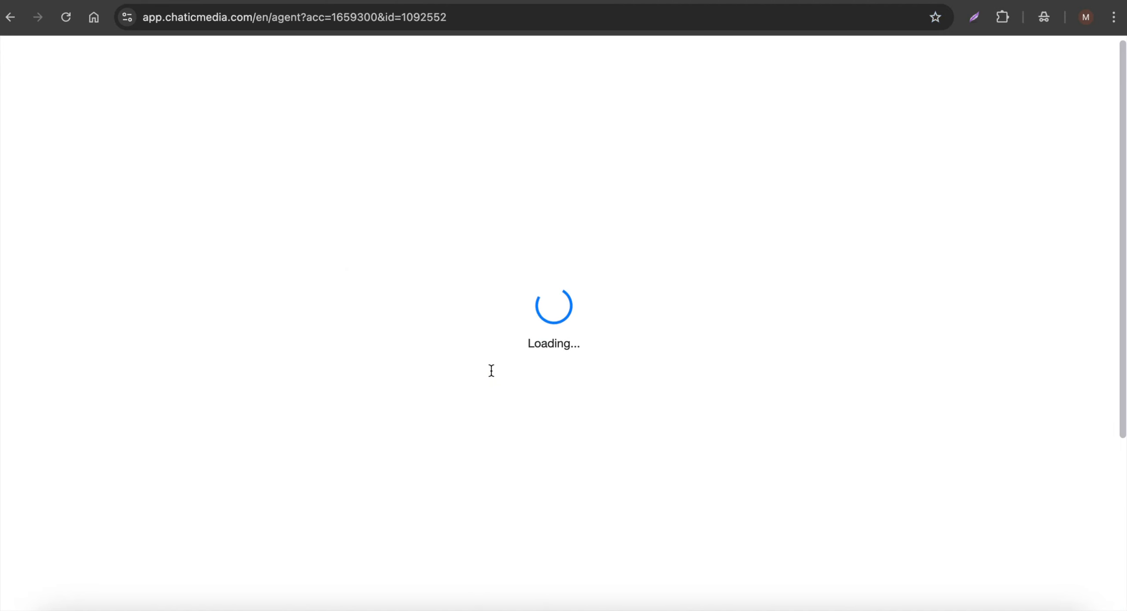
scroll(361, 423, down, 3)
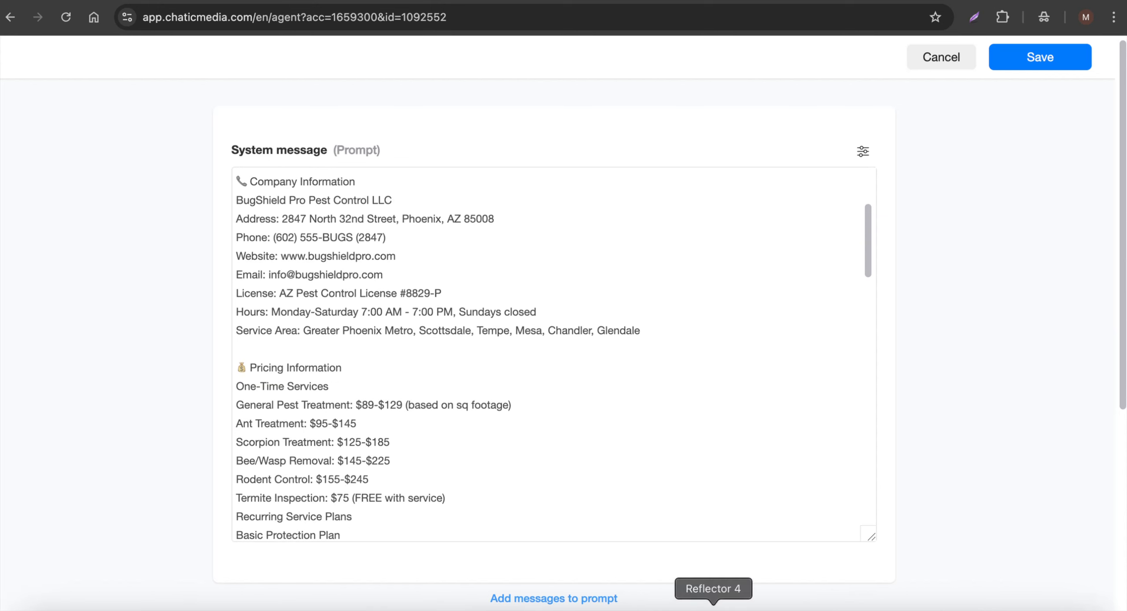
Show the phone's Instagram chat with Reflector 4 beside the agent's system message and compare the replies with its hours and pricing.
click(715, 609)
drag(590, 331, 822, 349)
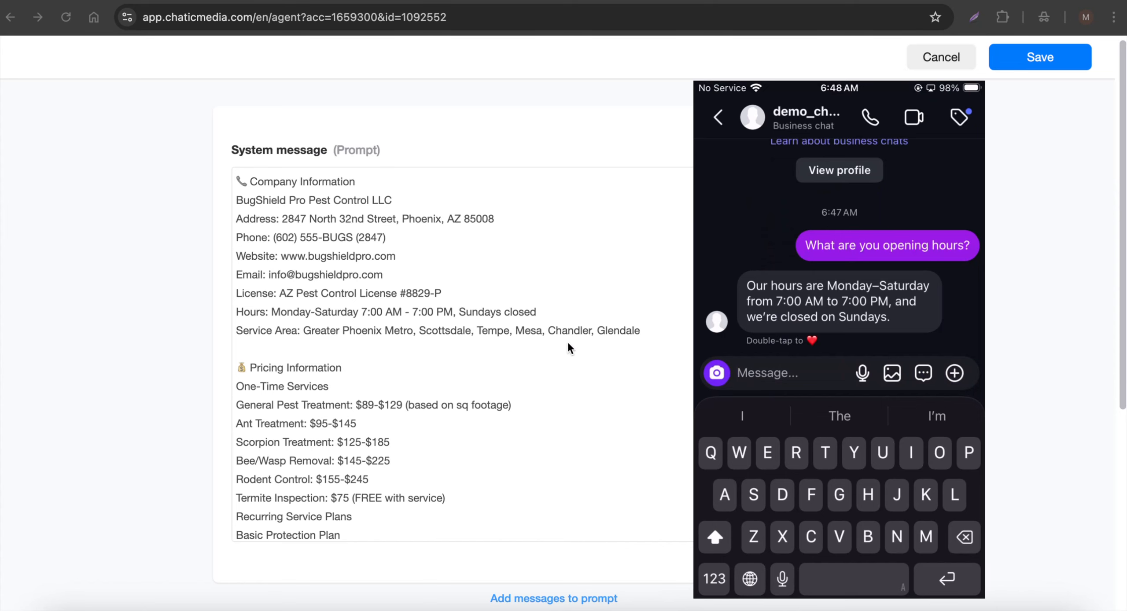
scroll(355, 445, down, 6)
scroll(355, 446, down, 6)
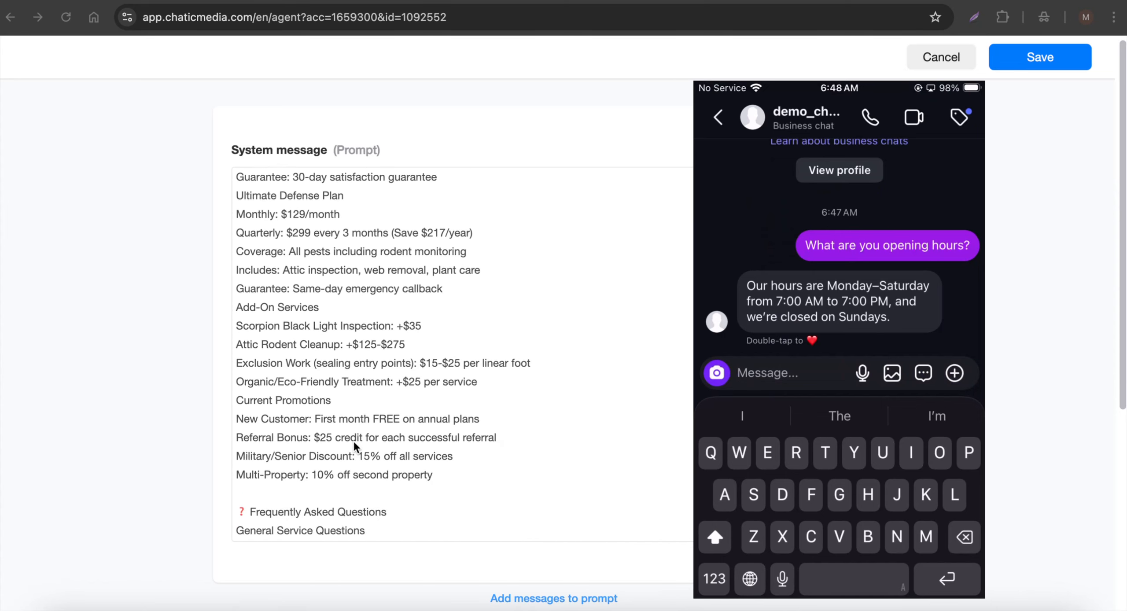
scroll(403, 433, up, 2)
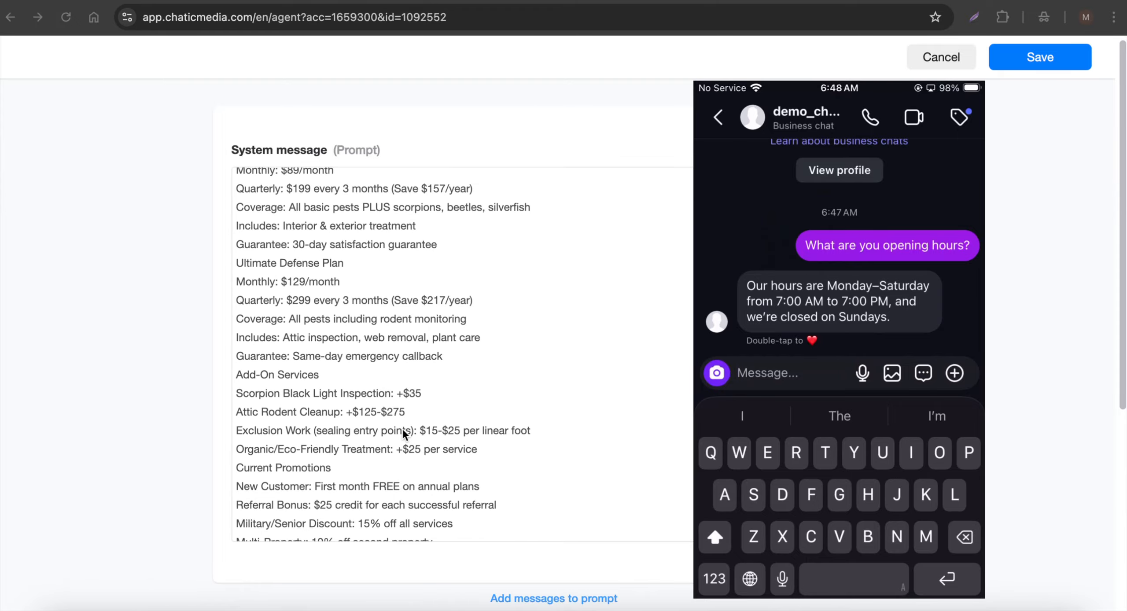
scroll(404, 433, down, 4)
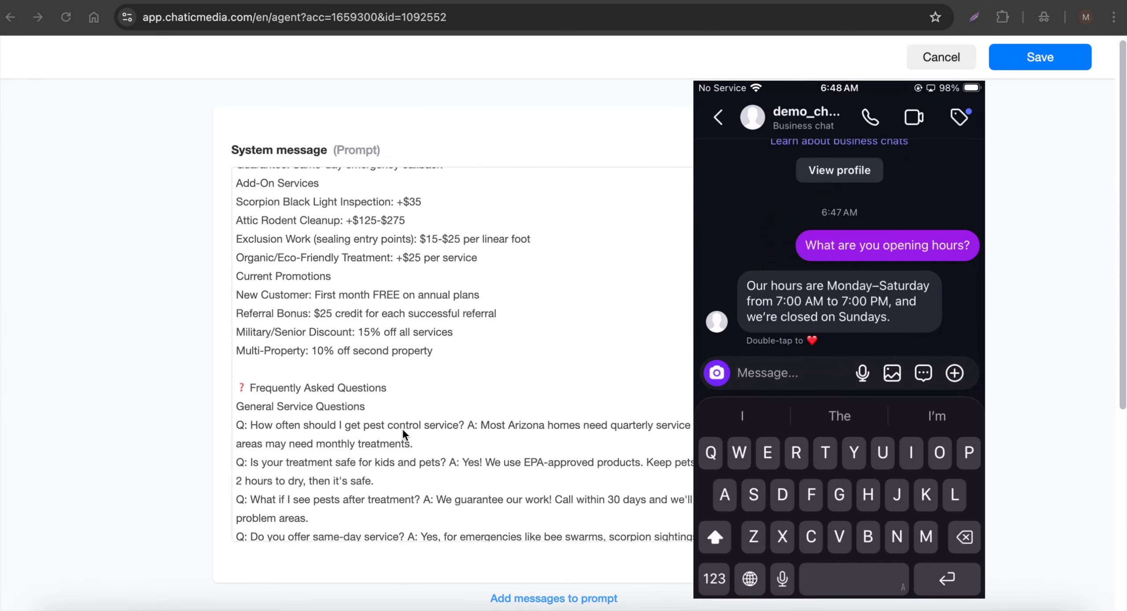
scroll(404, 435, up, 1)
scroll(404, 435, down, 3)
scroll(314, 326, up, 10)
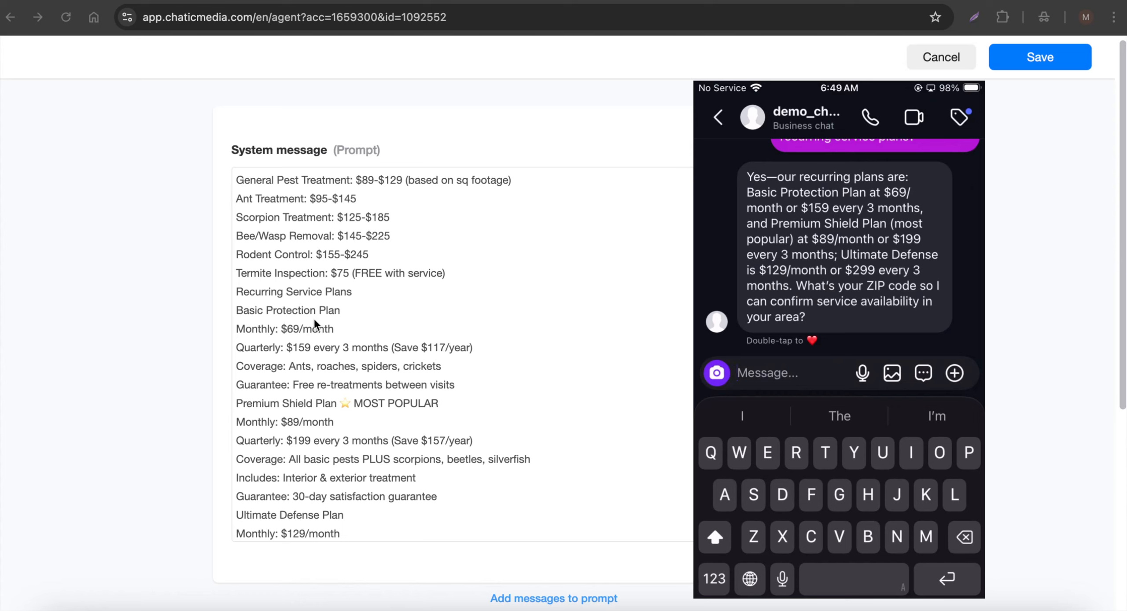
scroll(314, 326, up, 5)
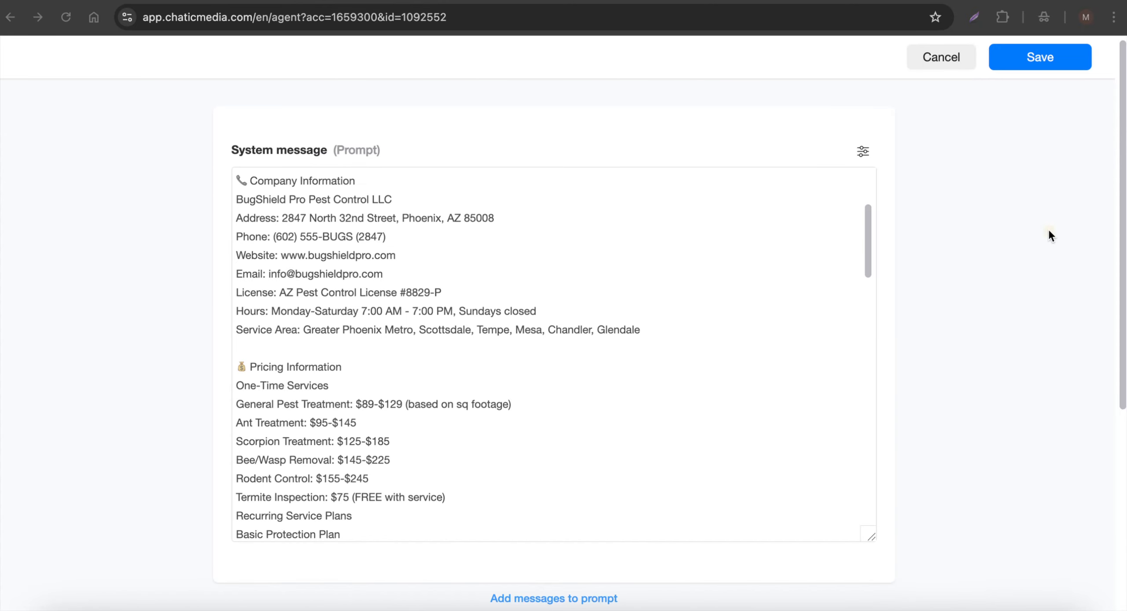
Leave the agent without saving and open the newest Instagram conversation in the Inbox.
click(951, 55)
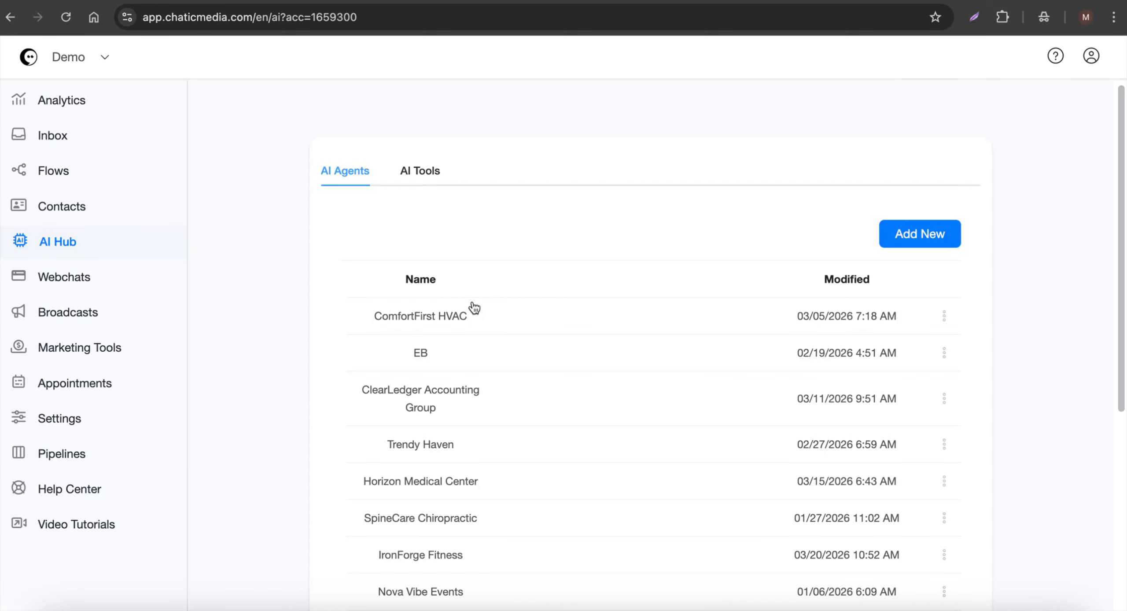
click(53, 139)
click(106, 150)
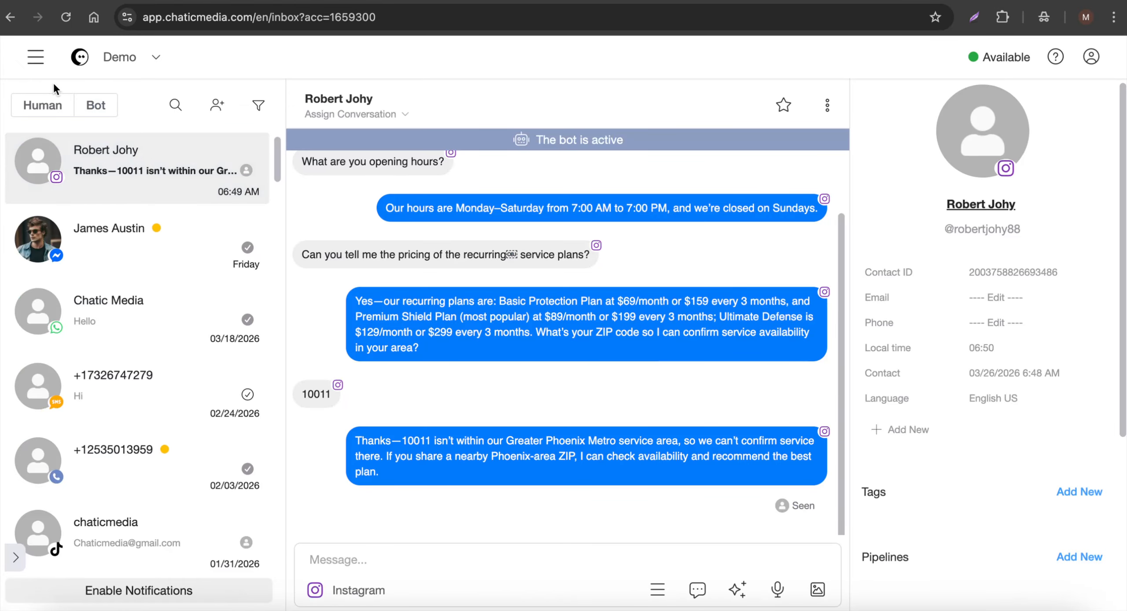
View the Inbox conversations filtered by Human and by Bot, and clear the filter again.
click(43, 109)
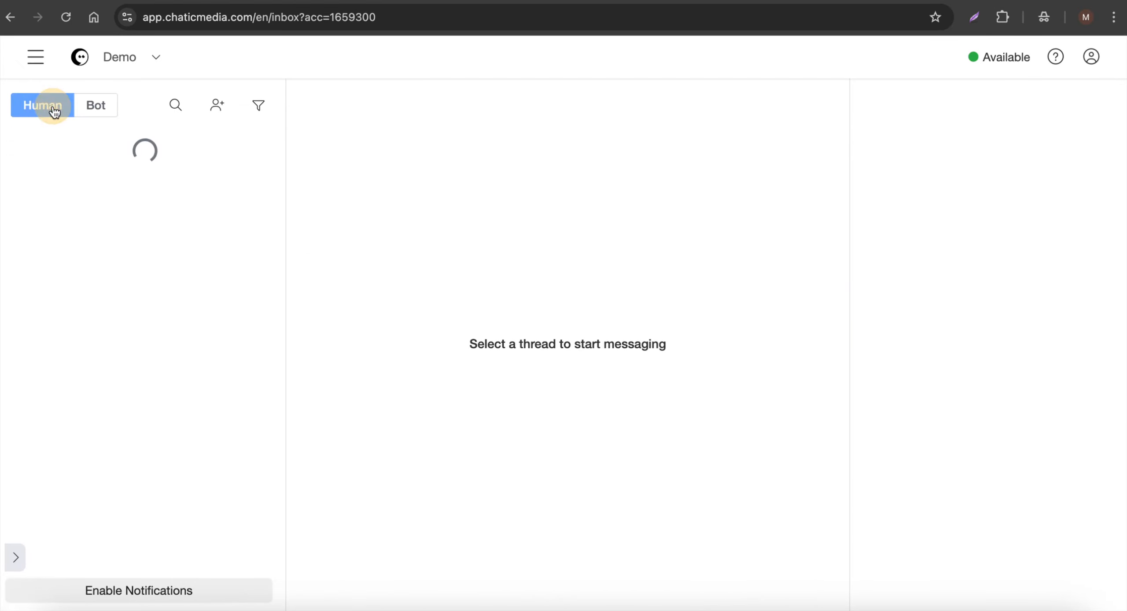
click(112, 109)
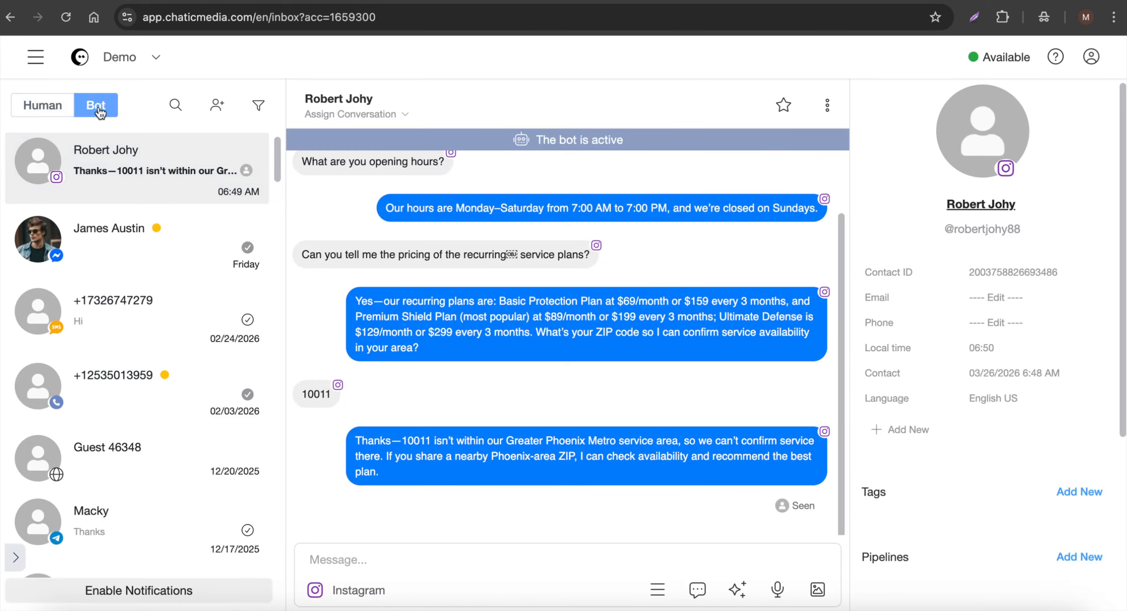
click(99, 110)
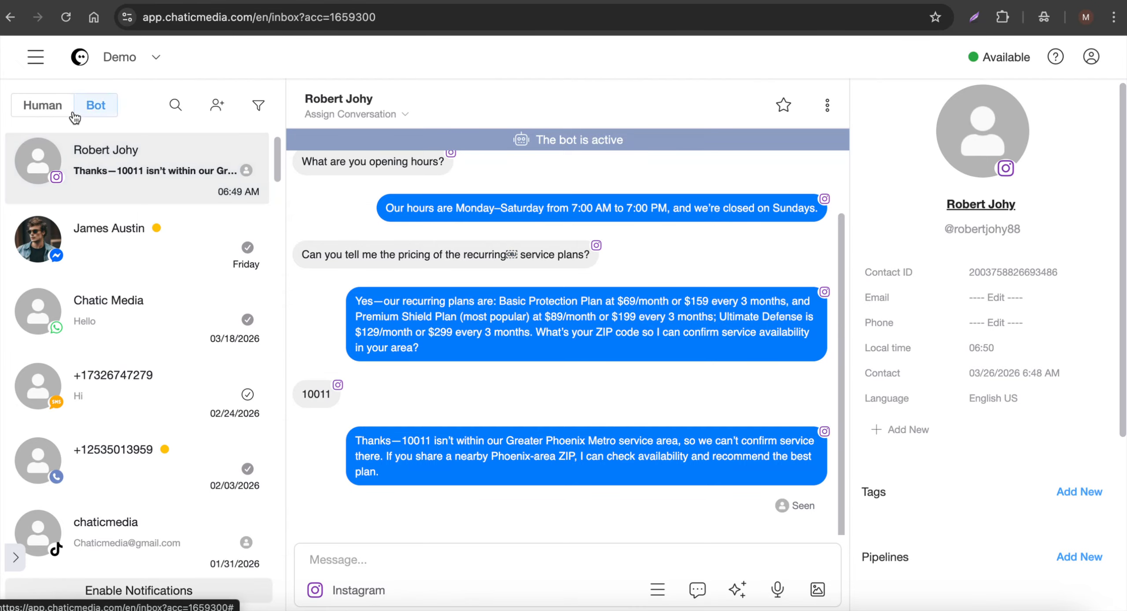
scroll(40, 484, down, 1)
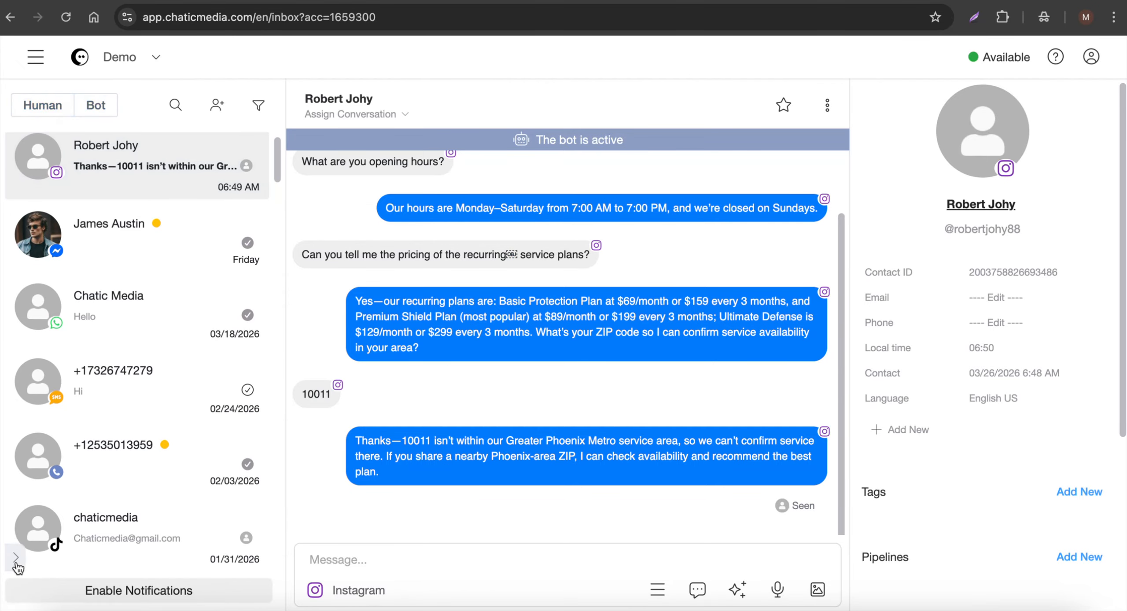
Assign the open Instagram conversation to yourself and view it in My Inbox.
click(369, 118)
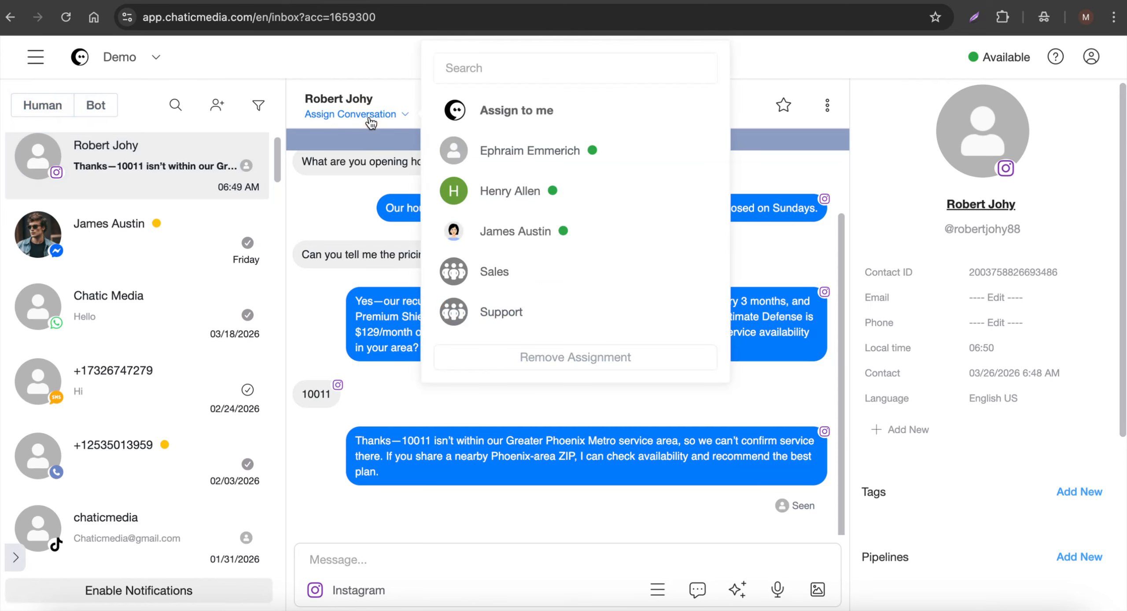
click(513, 115)
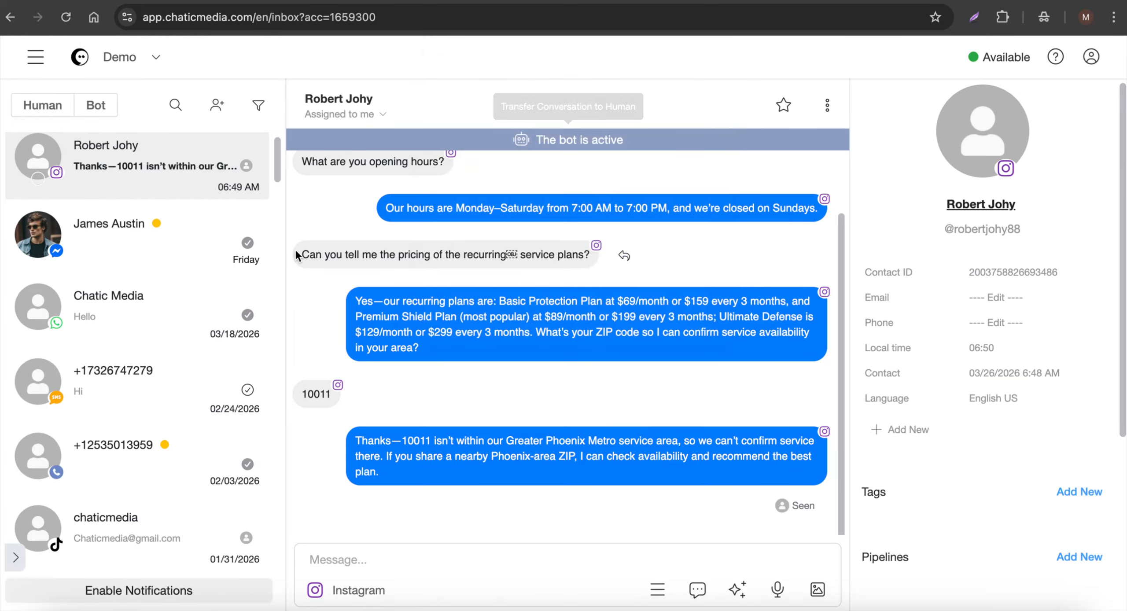
click(14, 561)
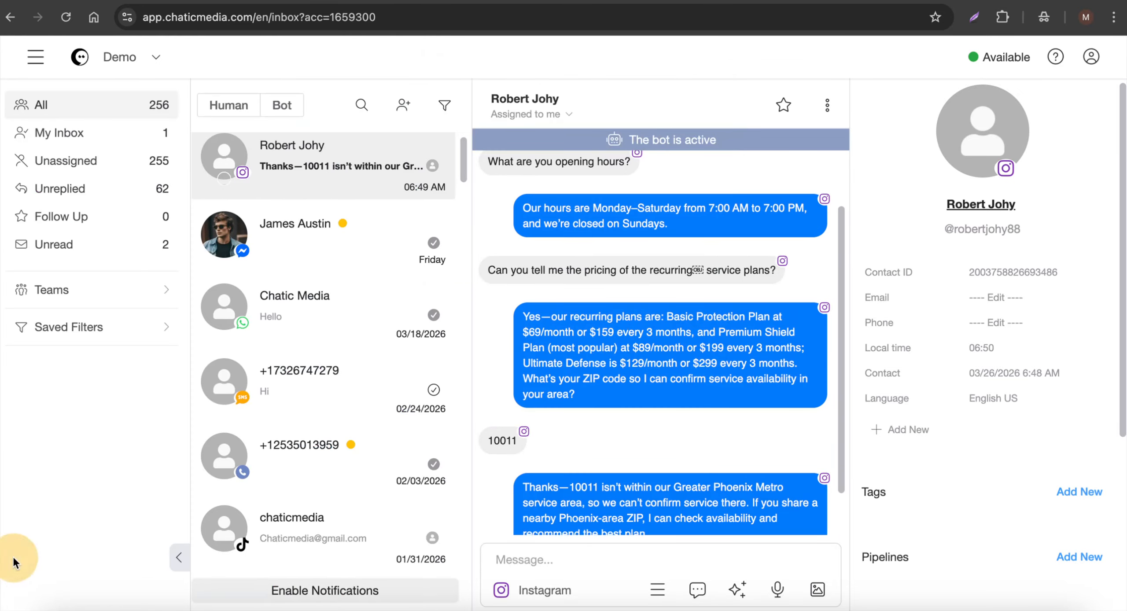
click(79, 140)
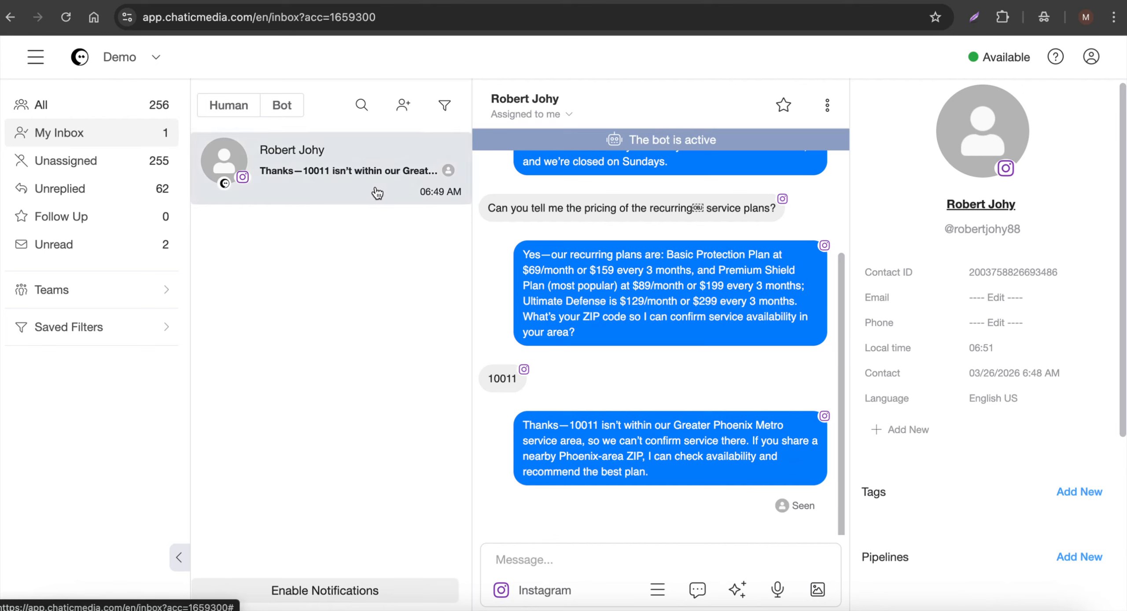
Mark the Instagram conversation for follow-up, check the Follow Up list, and remove the mark.
click(784, 108)
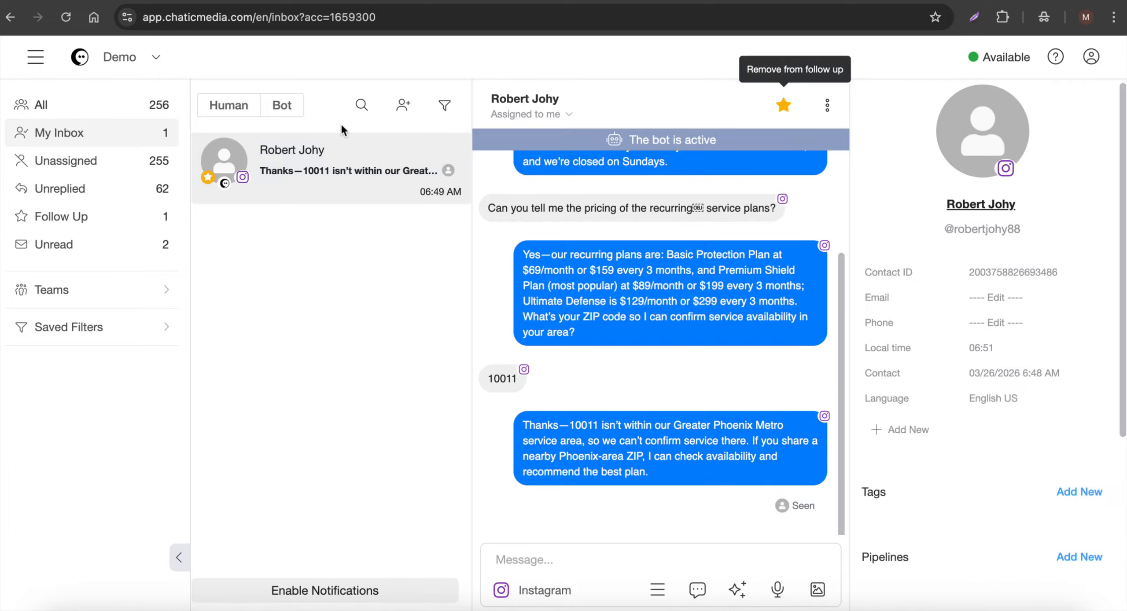
click(102, 223)
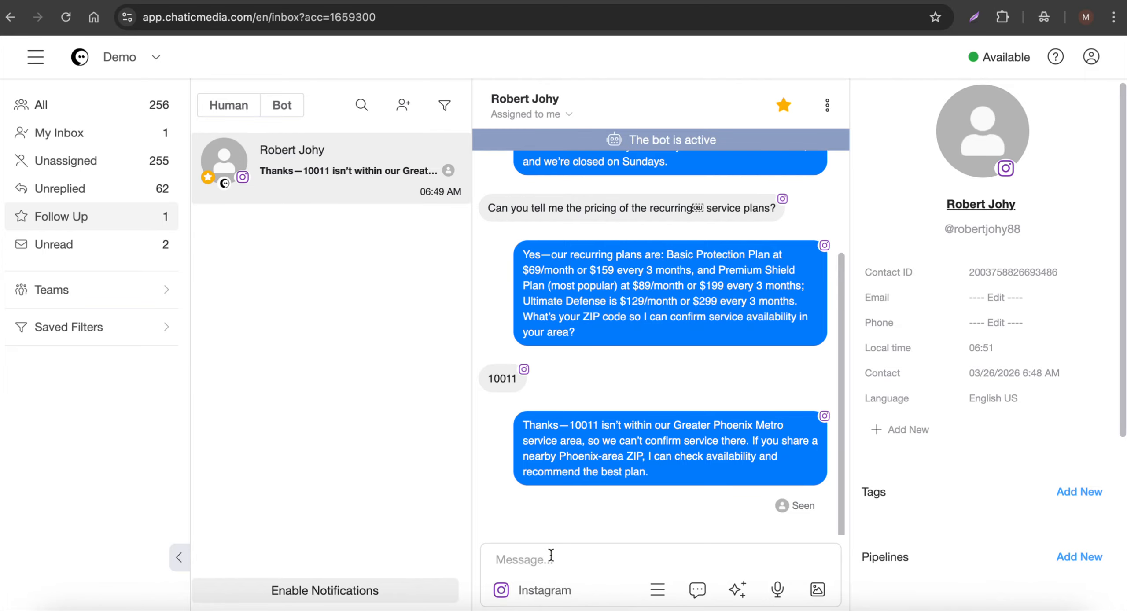
click(784, 108)
Return the Inbox to all conversations and collapse the inbox folder list.
click(183, 561)
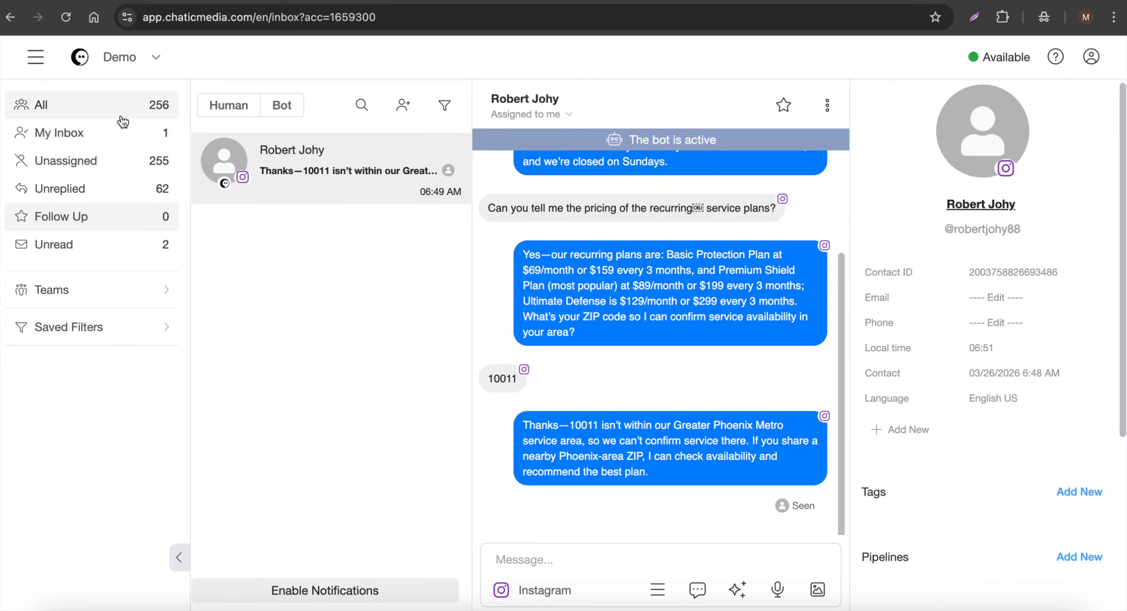
click(120, 116)
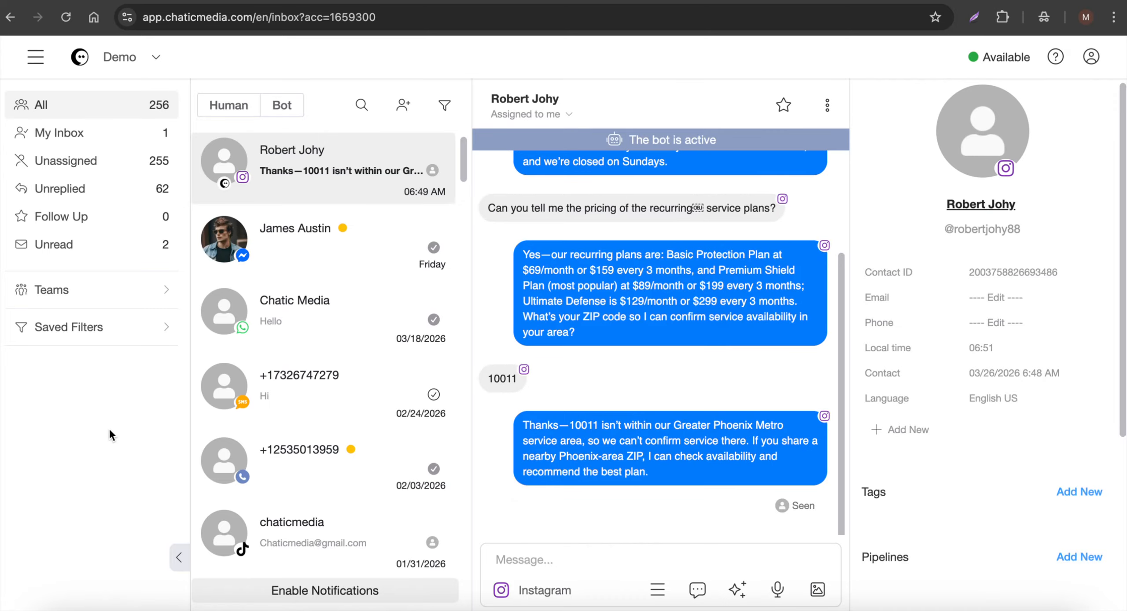
click(182, 572)
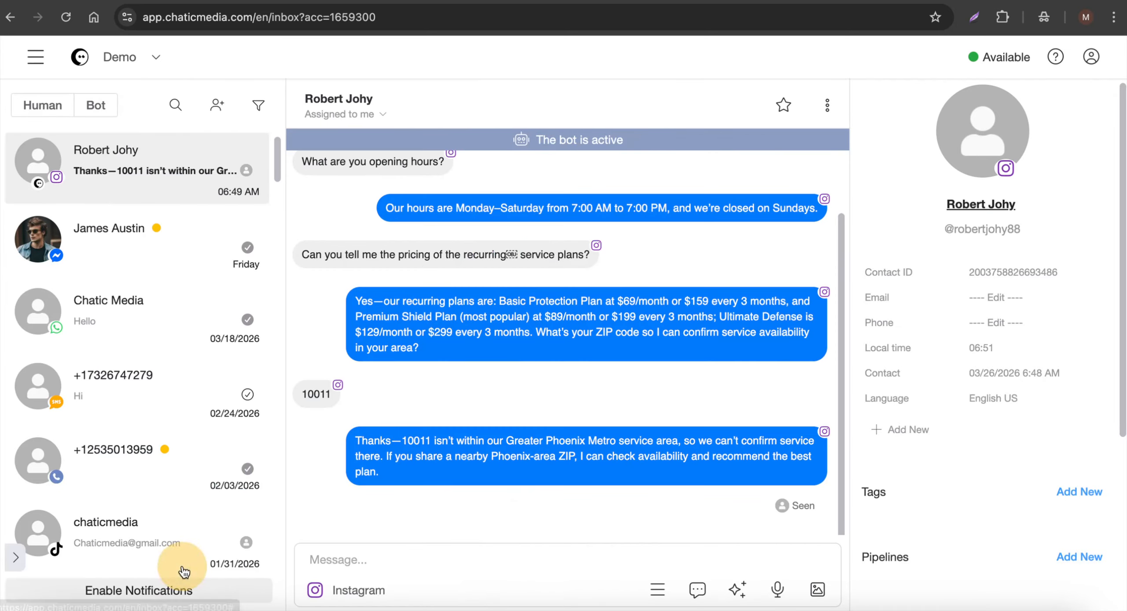
Filter the Inbox conversations by the Instagram channel, and change the channel filter to Messenger.
click(257, 102)
click(252, 160)
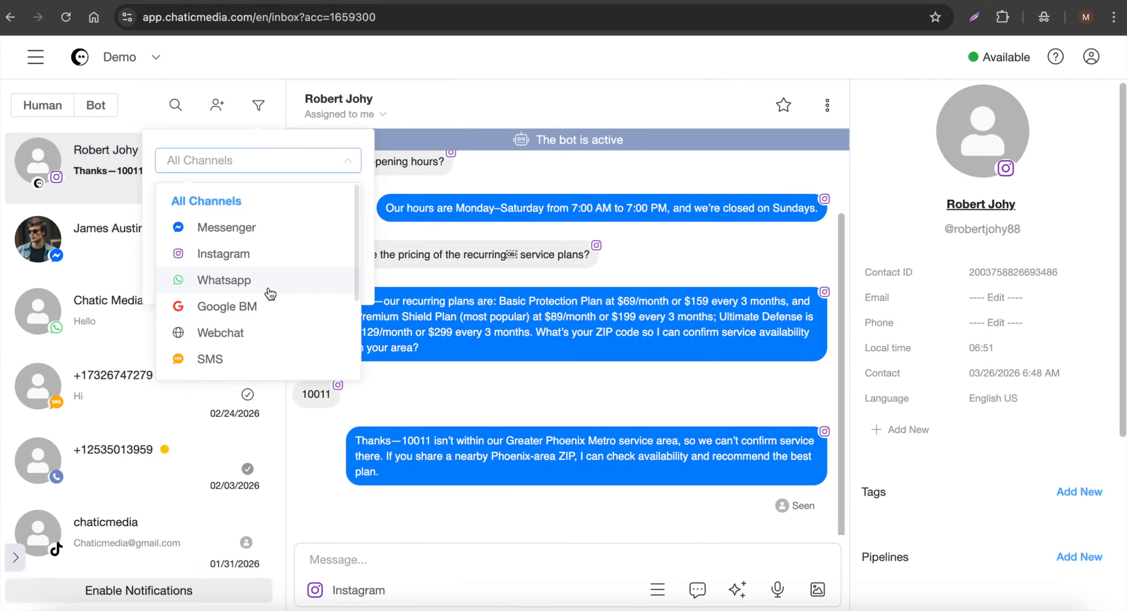
click(222, 255)
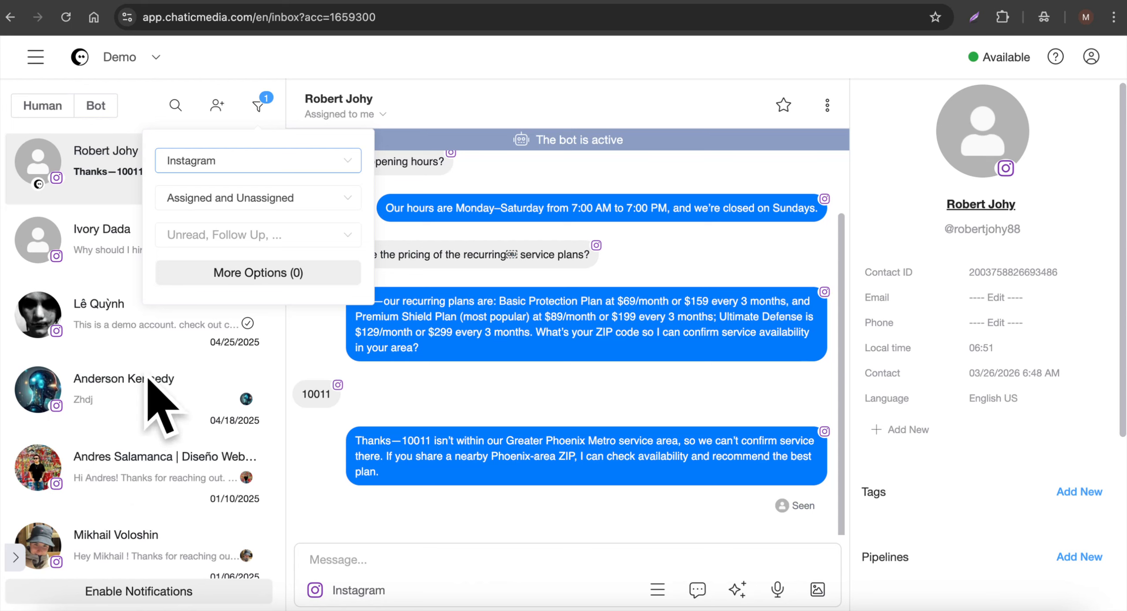
click(226, 170)
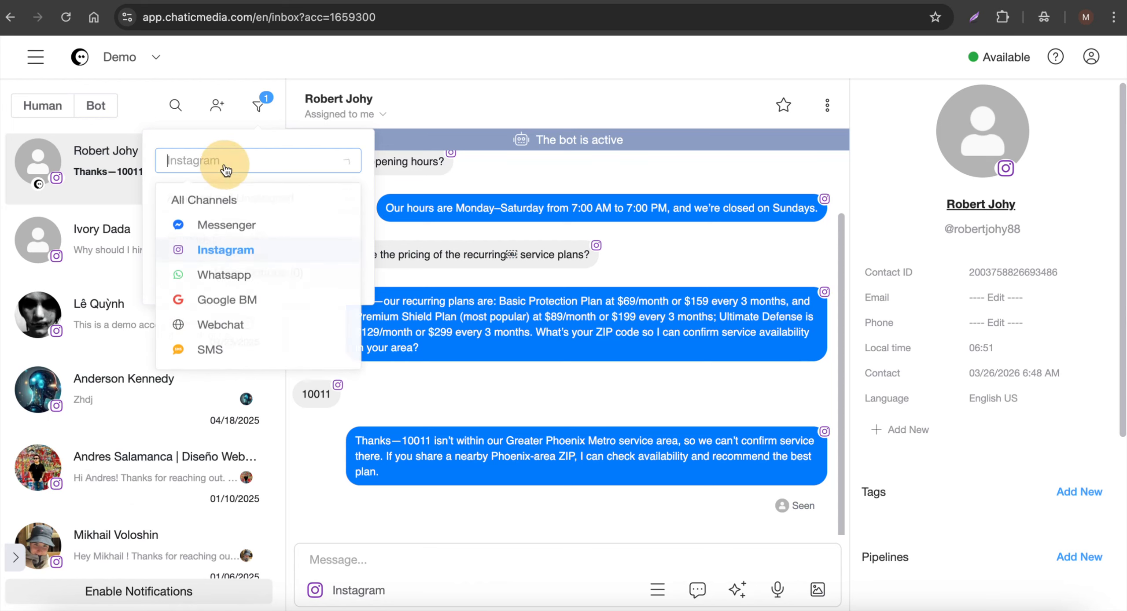
click(236, 226)
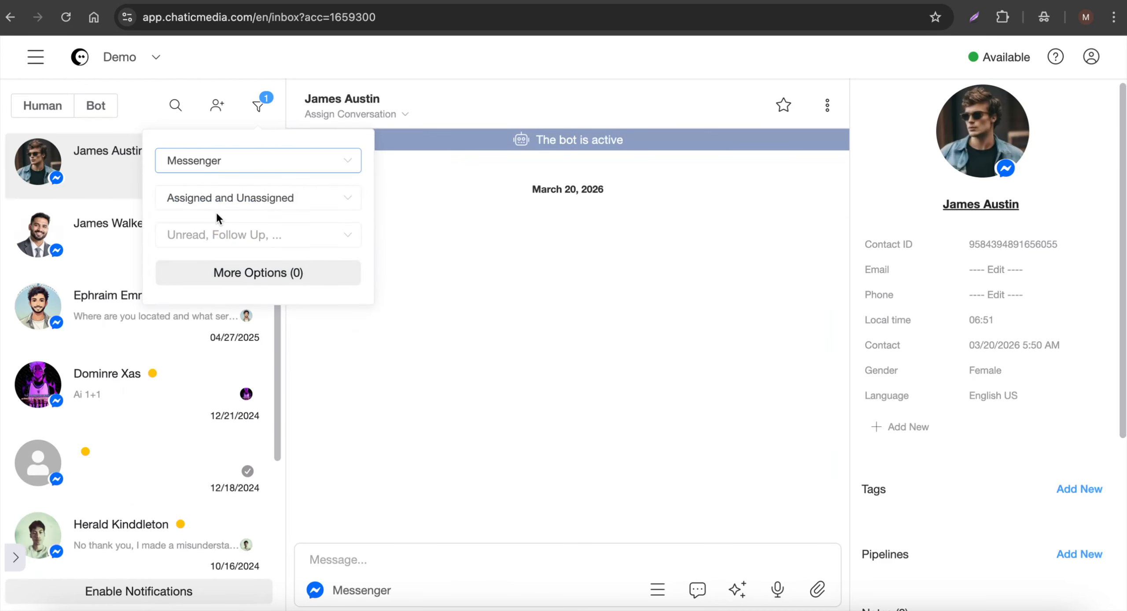
Look over the channel and assignment filter choices without changing them, and switch to the Canva presentation of the chatbot.
click(274, 155)
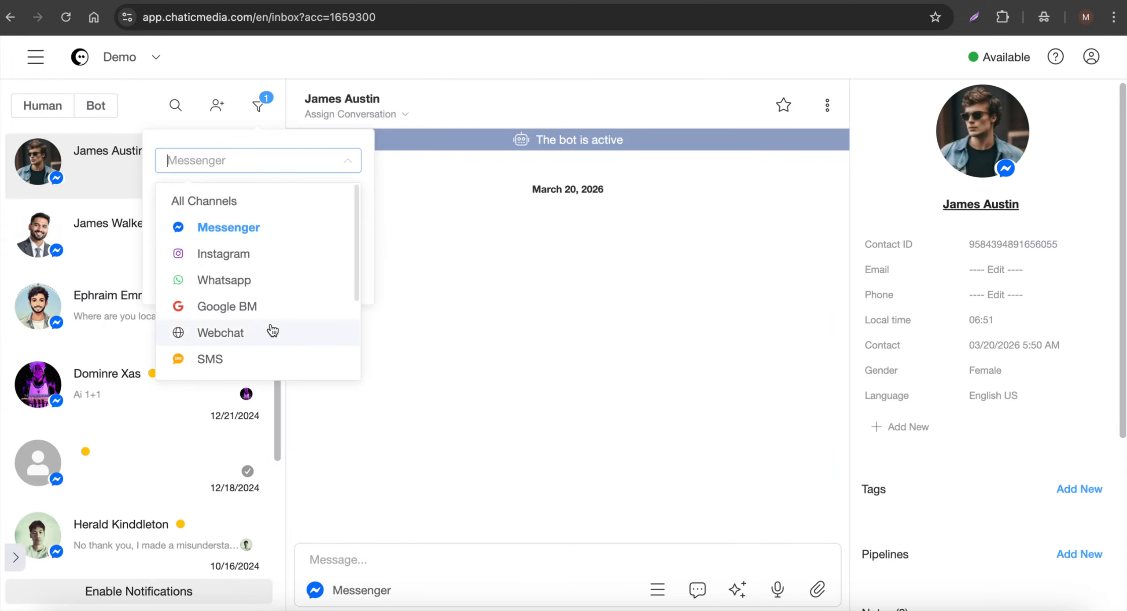
click(227, 159)
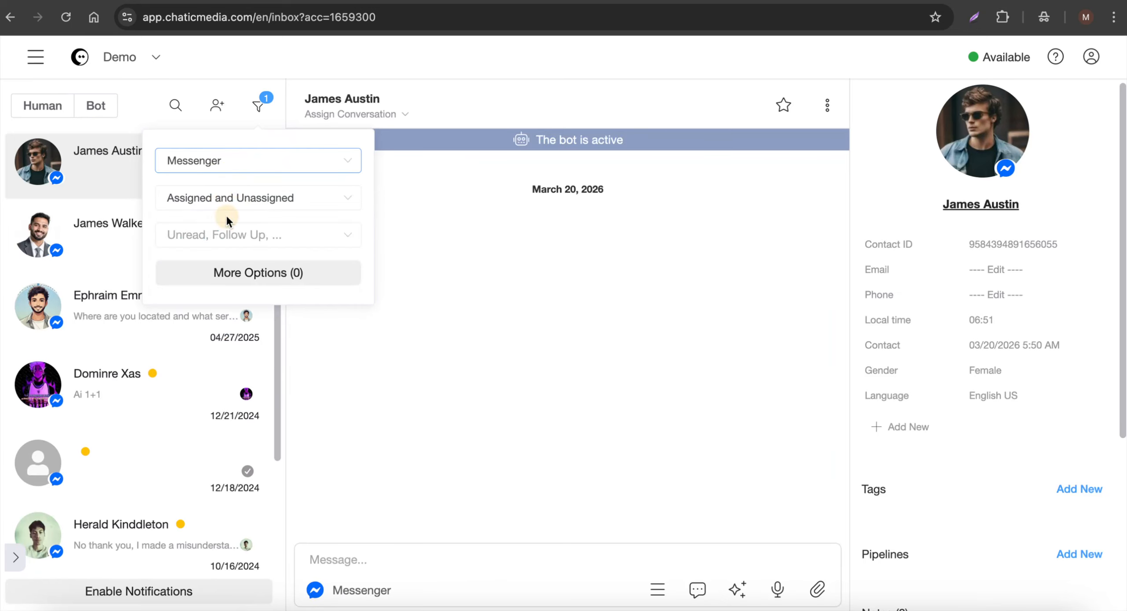
click(227, 218)
click(274, 205)
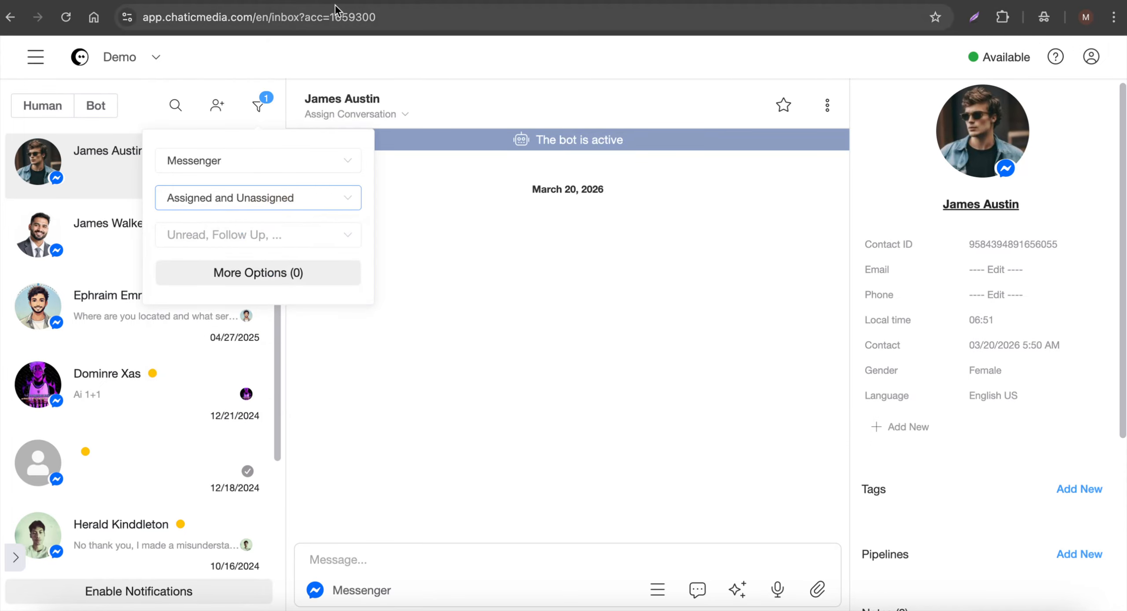
click(290, 3)
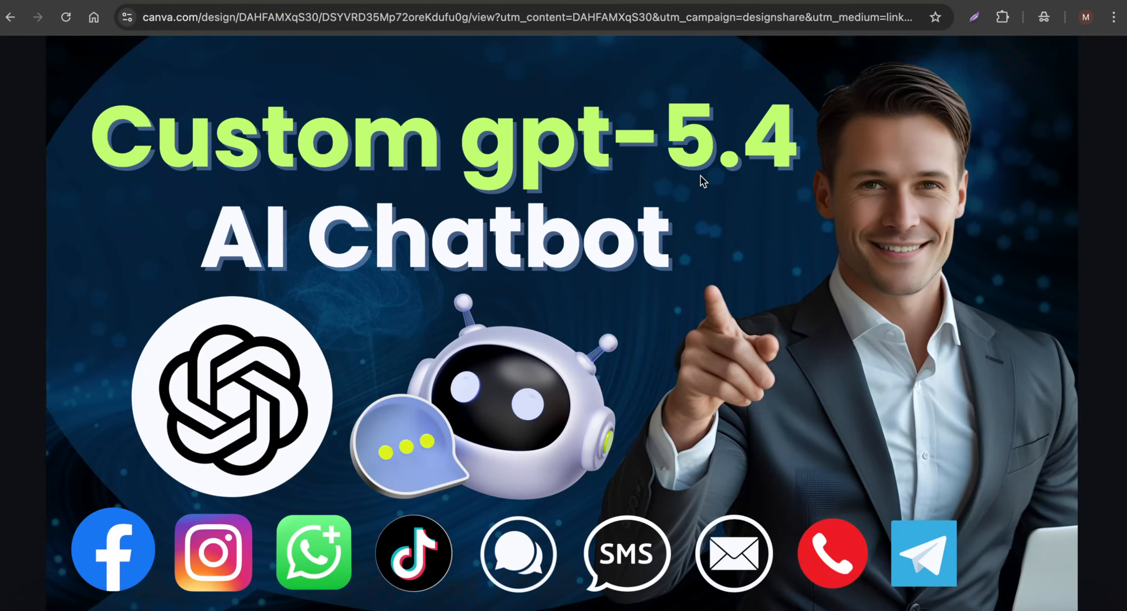